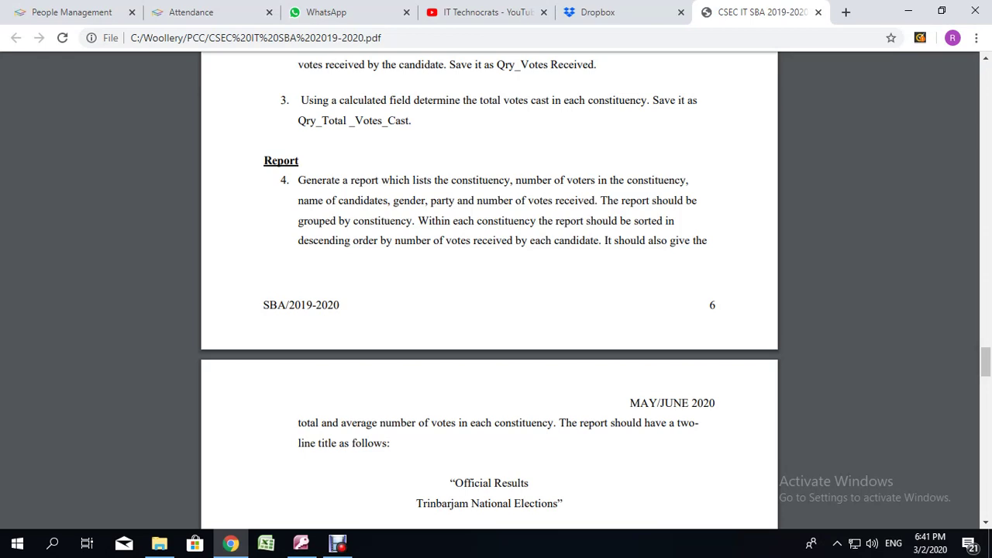
# - Switch from the assignment PDF to the Elections Database in Microsoft Access, restore its window down and move it to the screen's edge
pyautogui.moveTo(263, 161); pyautogui.dragTo(298, 161)
pyautogui.click(303, 162)
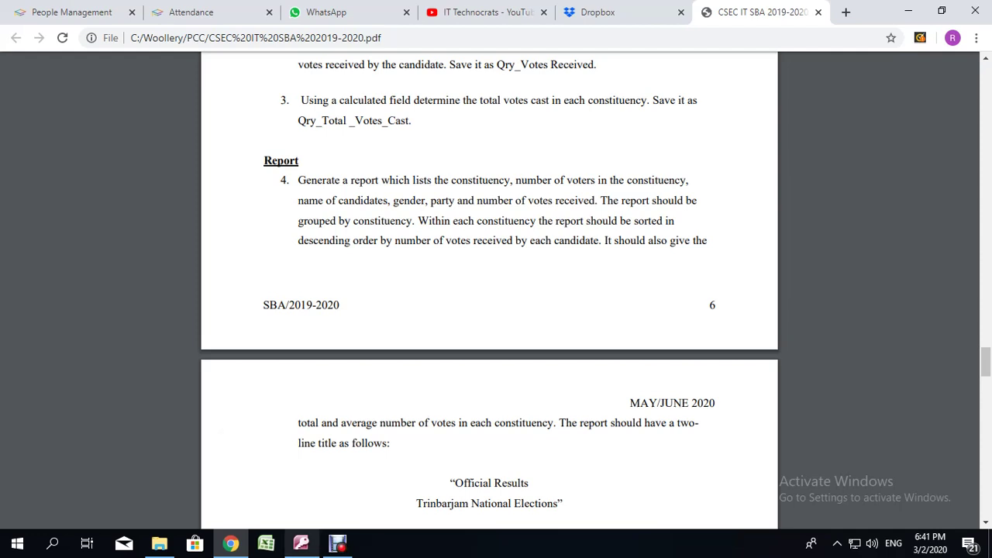
pyautogui.moveTo(300, 543)
pyautogui.click(301, 480)
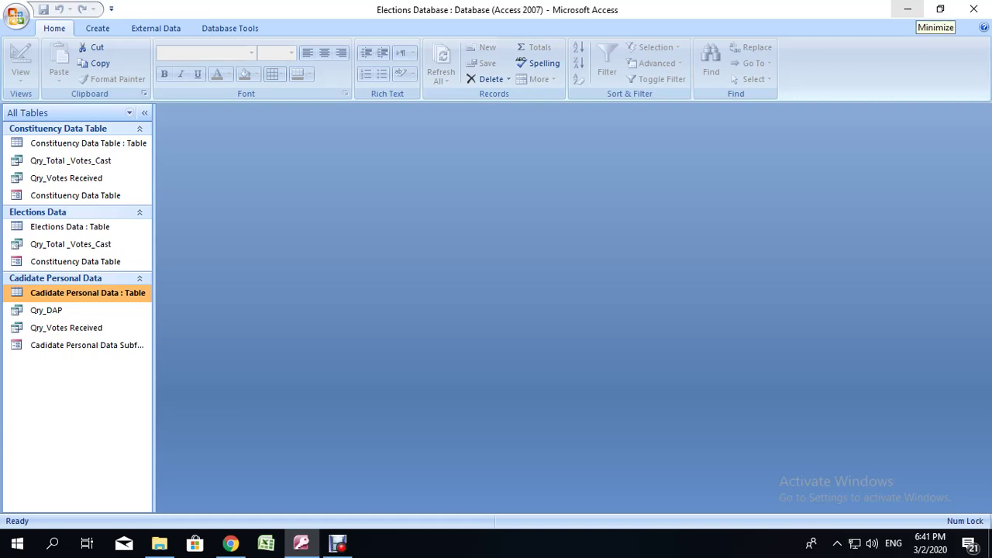
pyautogui.click(941, 9)
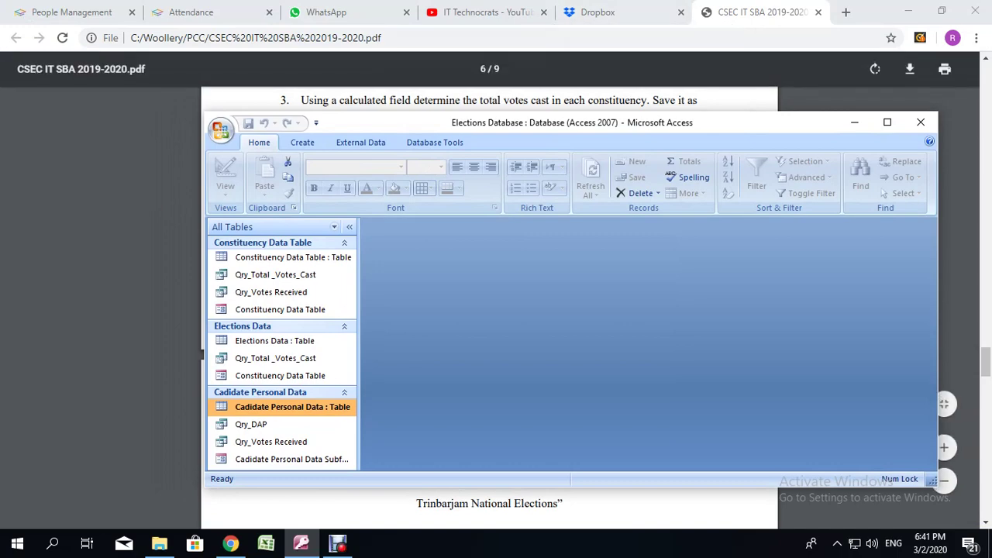
pyautogui.moveTo(500, 120); pyautogui.dragTo(197, 49)
# - Restore the browser window down, move it aside and narrow it so the PDF's Report question shows beside the database
pyautogui.click(943, 11)
pyautogui.click(942, 11)
pyautogui.moveTo(618, 40); pyautogui.dragTo(859, 36)
pyautogui.moveTo(779, 41)
pyautogui.mouseDown()
pyautogui.moveTo(794, 62)
pyautogui.moveTo(782, 40)
pyautogui.mouseUp()
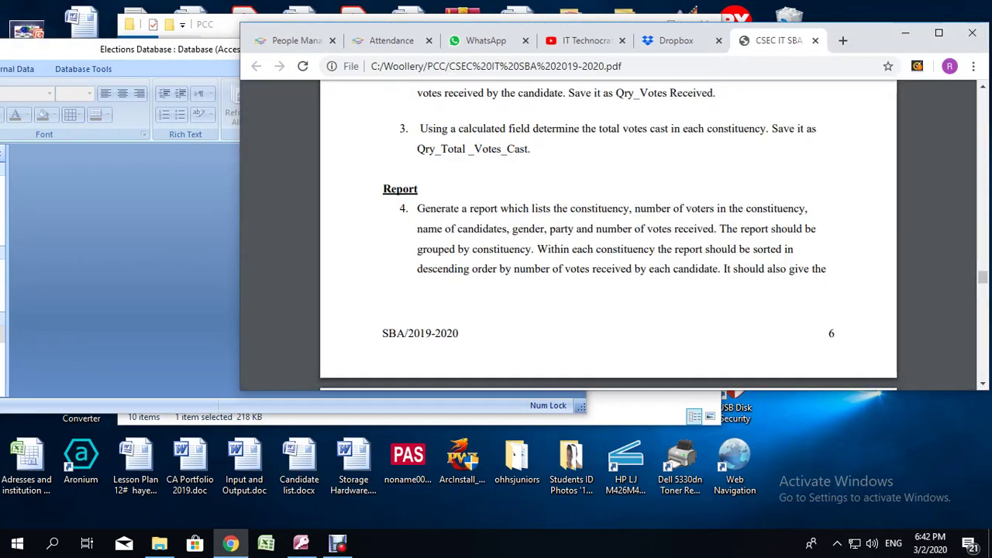
pyautogui.moveTo(872, 37); pyautogui.dragTo(911, 39)
pyautogui.moveTo(280, 179); pyautogui.dragTo(473, 179)
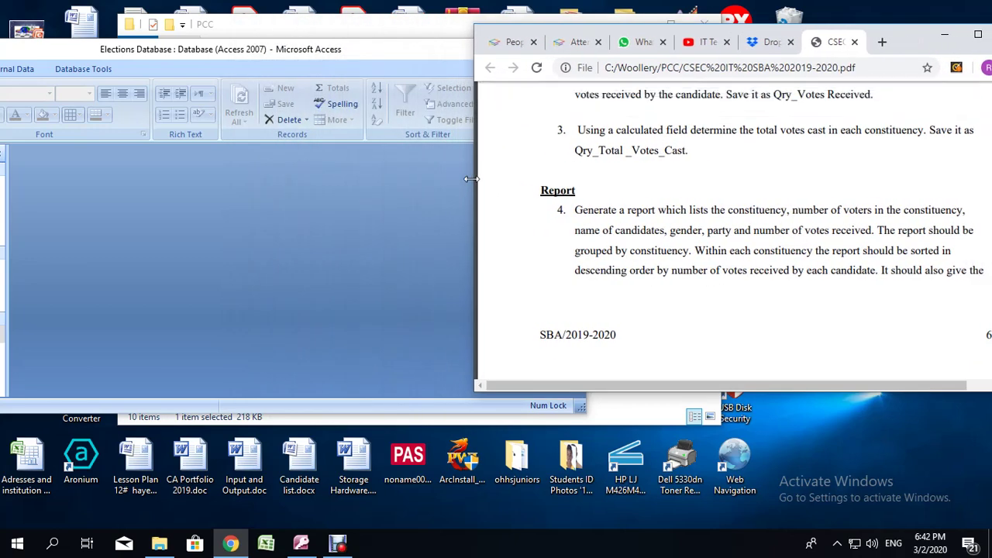
# - Resize and reposition the Elections Database window so it fits beside the PDF with its object list in view
pyautogui.hotkey('alt', 'Tab')
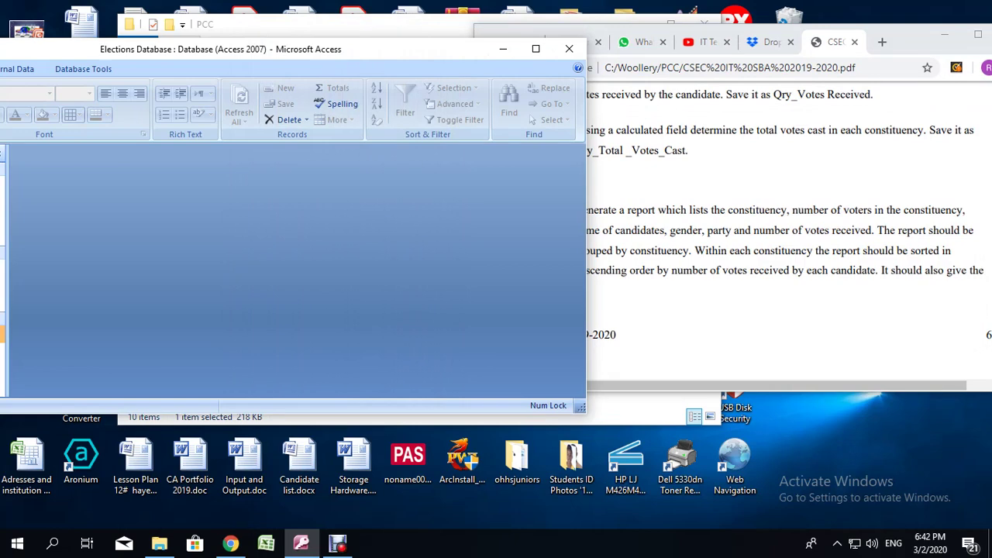
pyautogui.moveTo(325, 412); pyautogui.dragTo(323, 485)
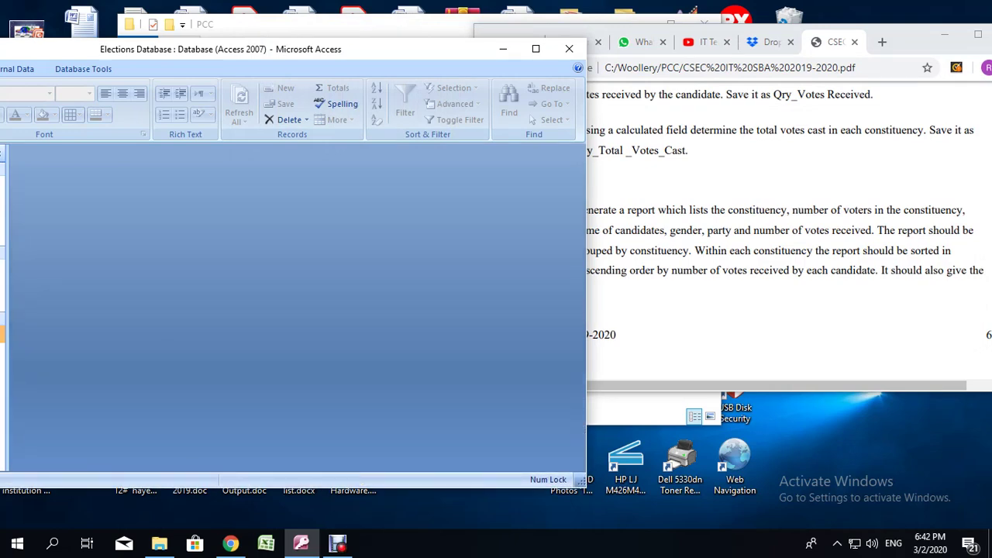
pyautogui.moveTo(586, 161); pyautogui.dragTo(335, 177)
pyautogui.moveTo(198, 55); pyautogui.dragTo(338, 31)
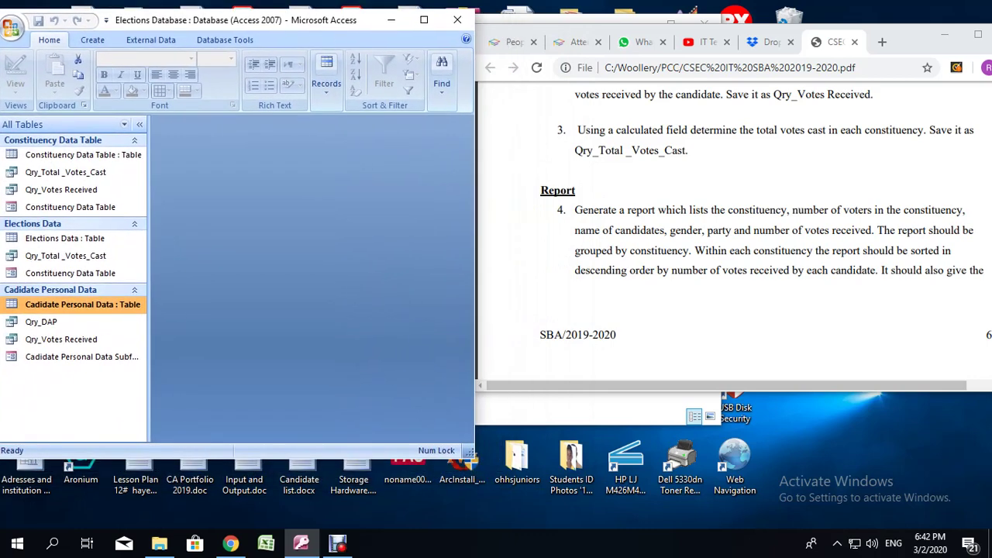
# - Create a new query in Design view and add the Cadidate Personal Data and Constituency Data Table tables to it
pyautogui.click(92, 39)
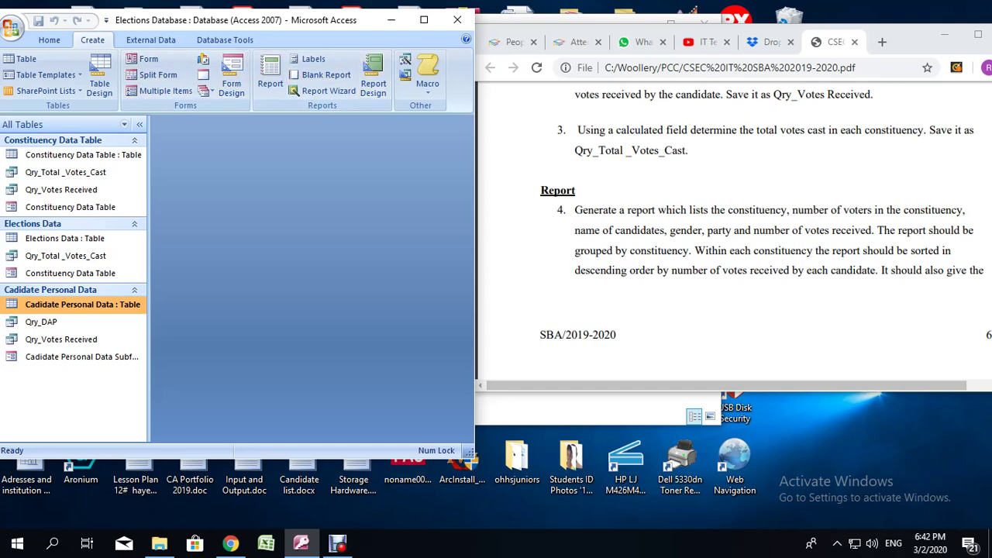
pyautogui.moveTo(474, 66); pyautogui.dragTo(679, 69)
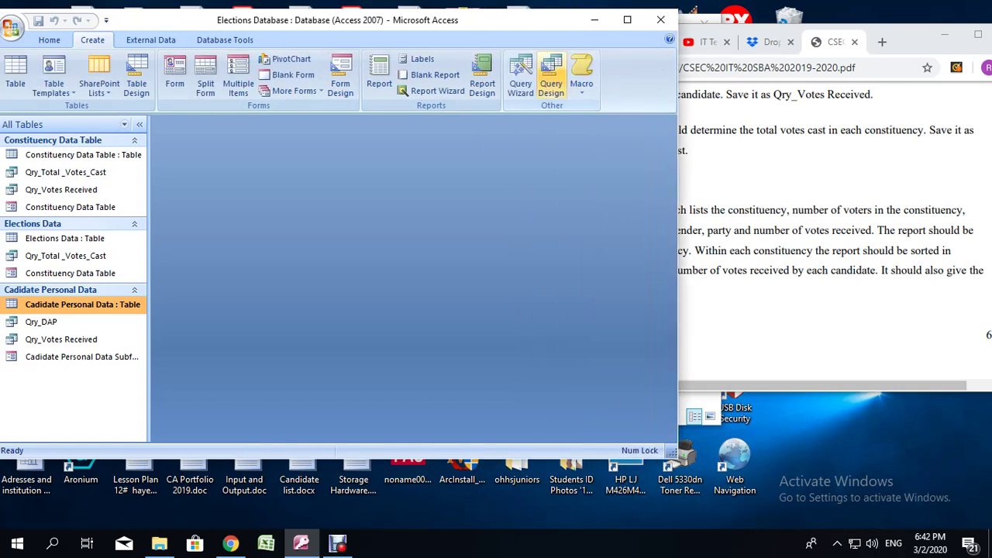
pyautogui.click(552, 81)
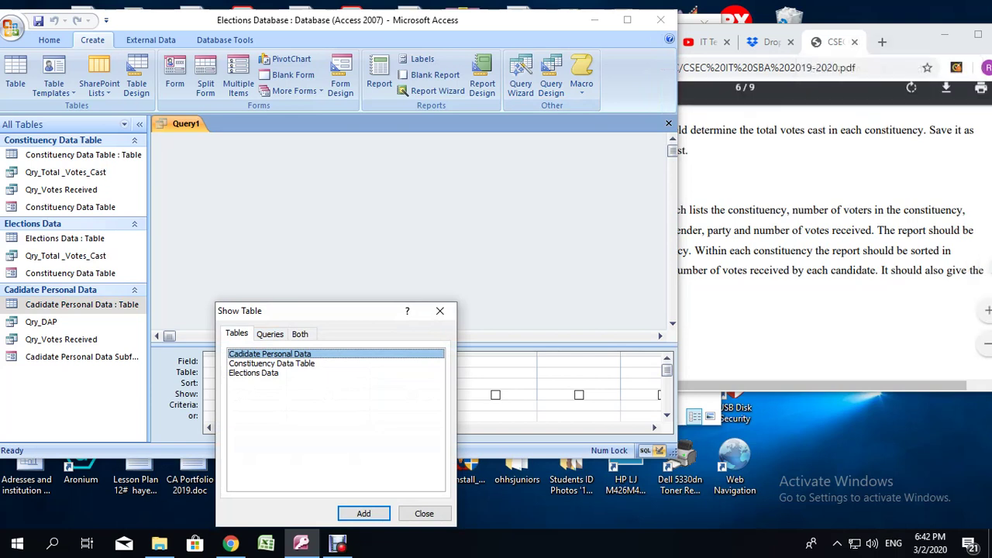
pyautogui.click(836, 43)
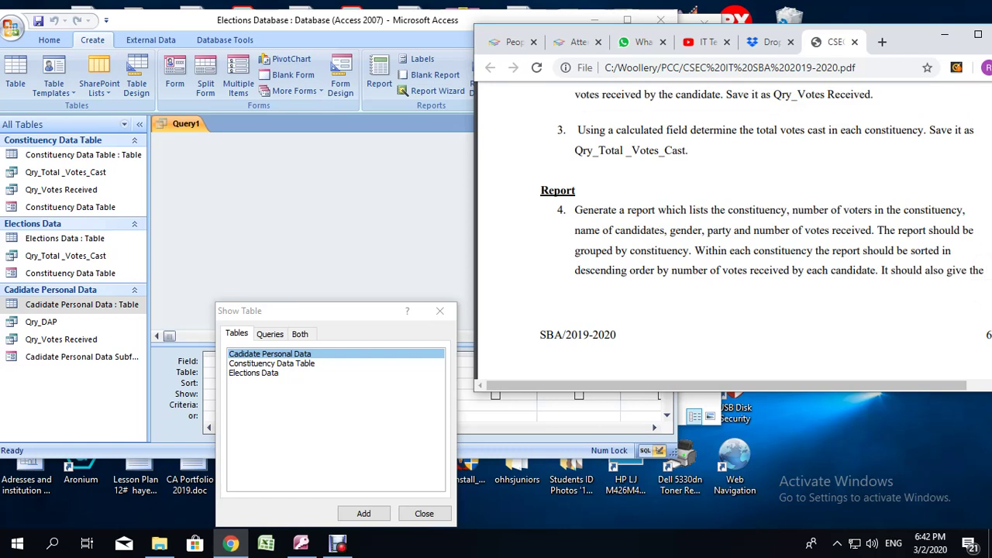
pyautogui.keyDown('ctrl'); pyautogui.click(272, 364); pyautogui.keyUp('ctrl')
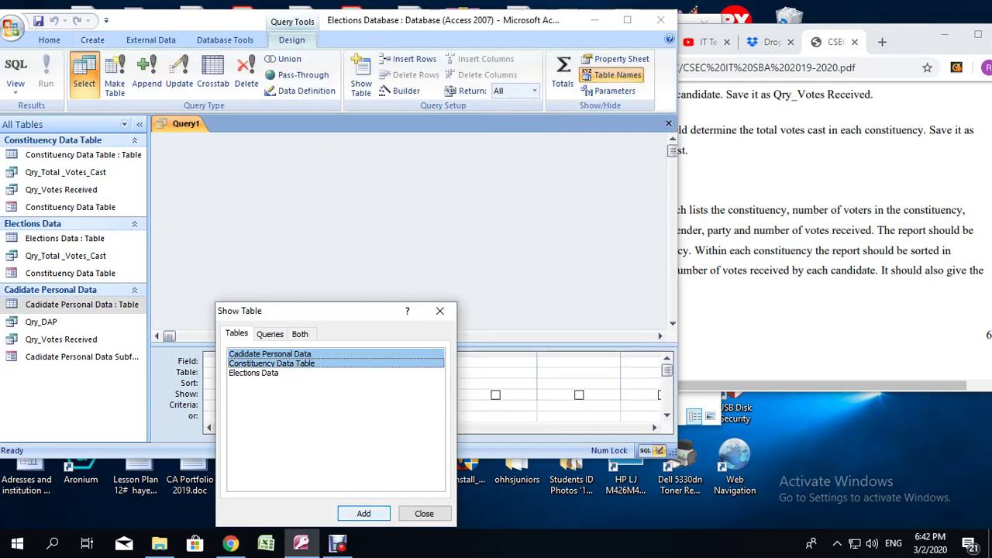
pyautogui.click(363, 513)
pyautogui.click(424, 513)
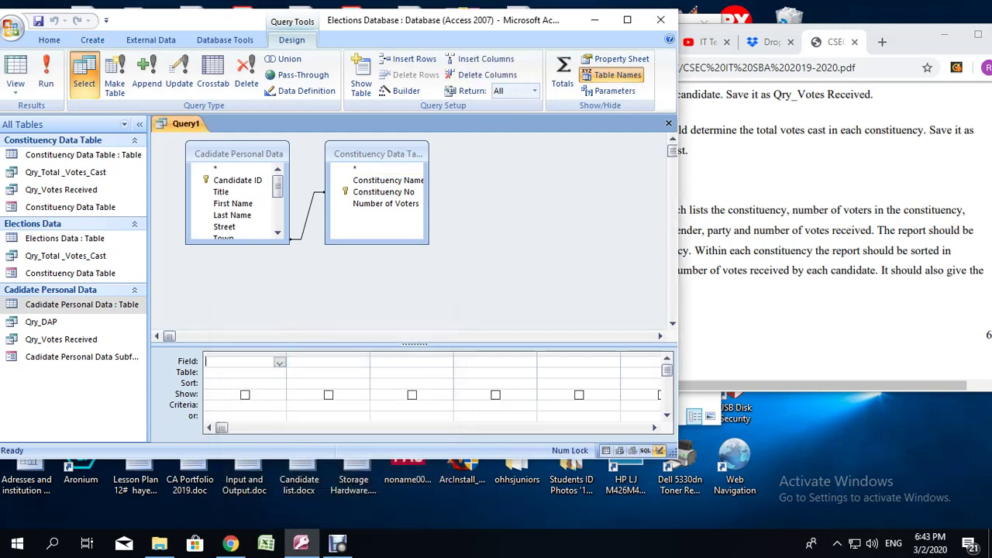
# - Add the Constituency Name and Number of Voters fields from the Constituency Data Table to the query
pyautogui.click(230, 542)
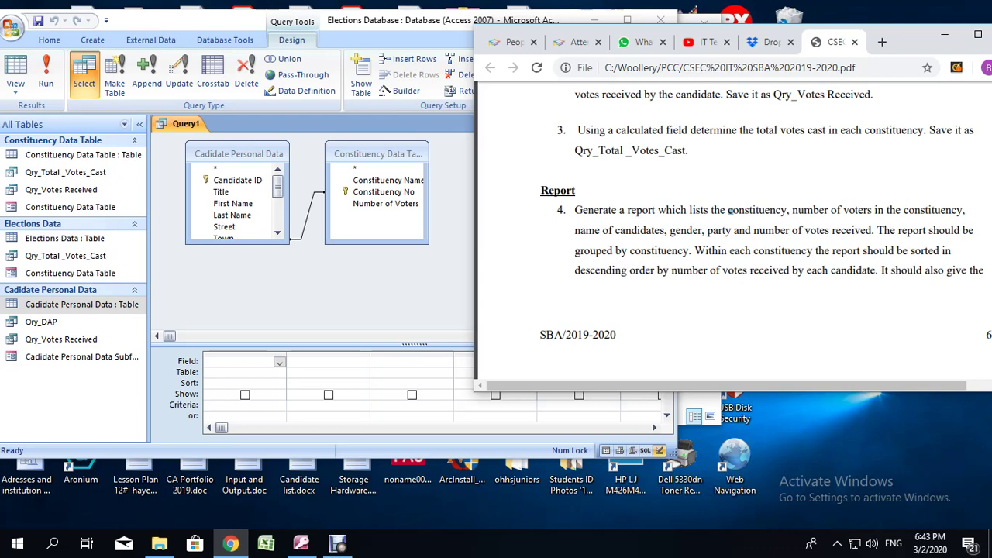
pyautogui.click(301, 543)
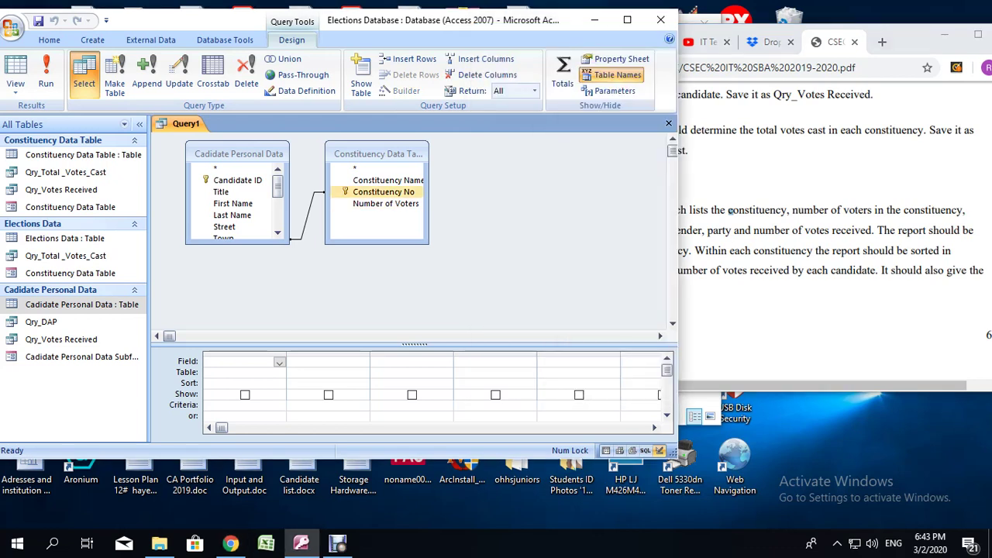
pyautogui.moveTo(428, 186); pyautogui.dragTo(459, 186)
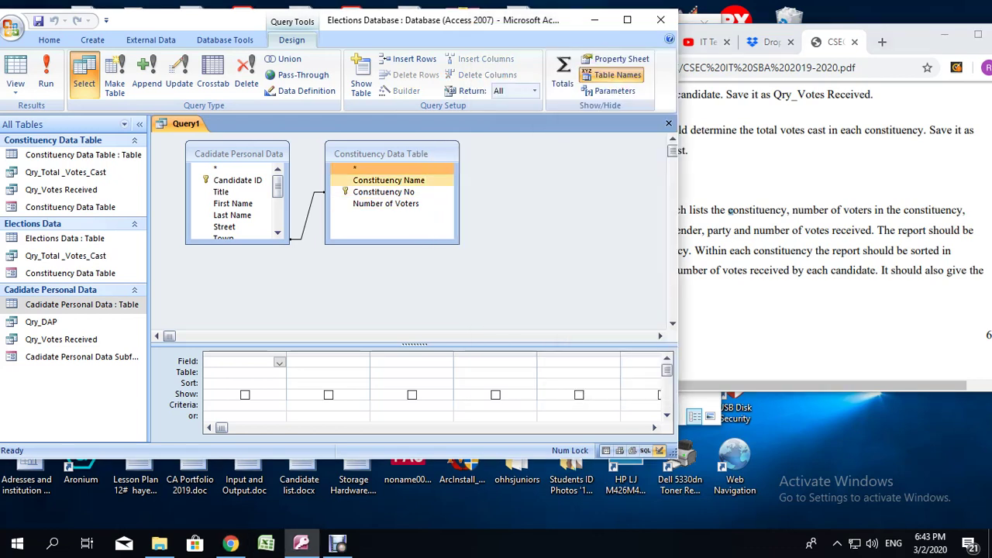
pyautogui.doubleClick(389, 180)
pyautogui.click(385, 203)
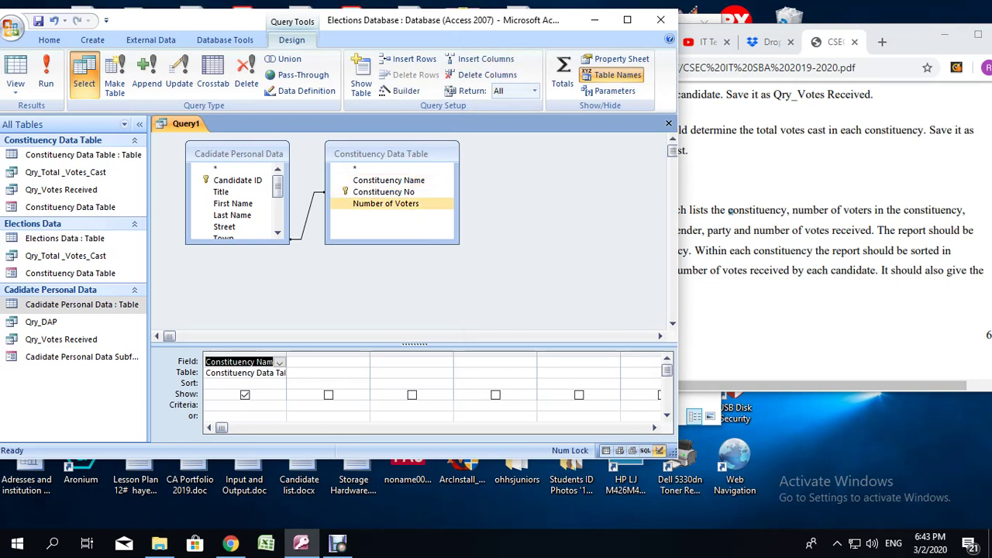
pyautogui.doubleClick(385, 204)
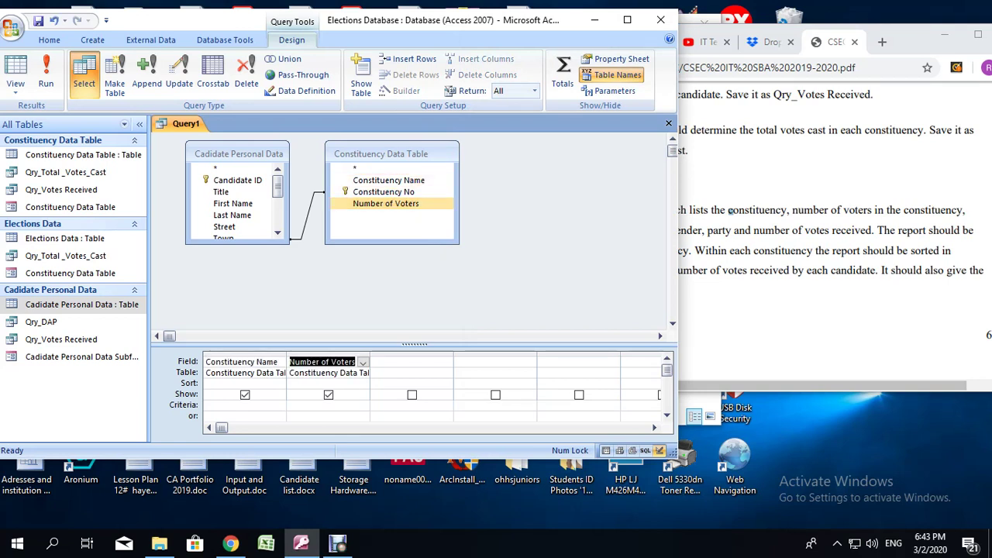
# - Enlarge the Cadidate Personal Data field list and add its First Name and Last Name fields to the query
pyautogui.click(752, 249)
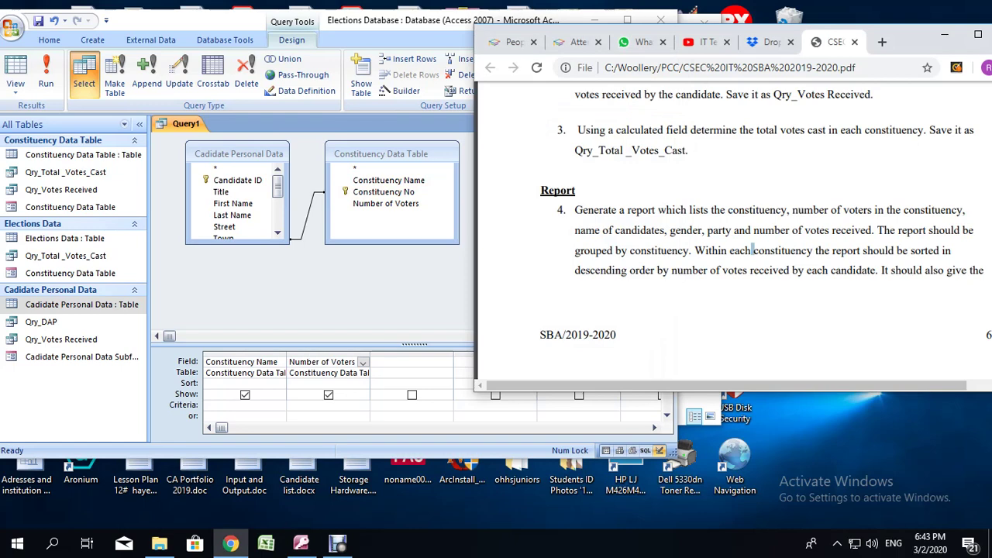
pyautogui.click(237, 269)
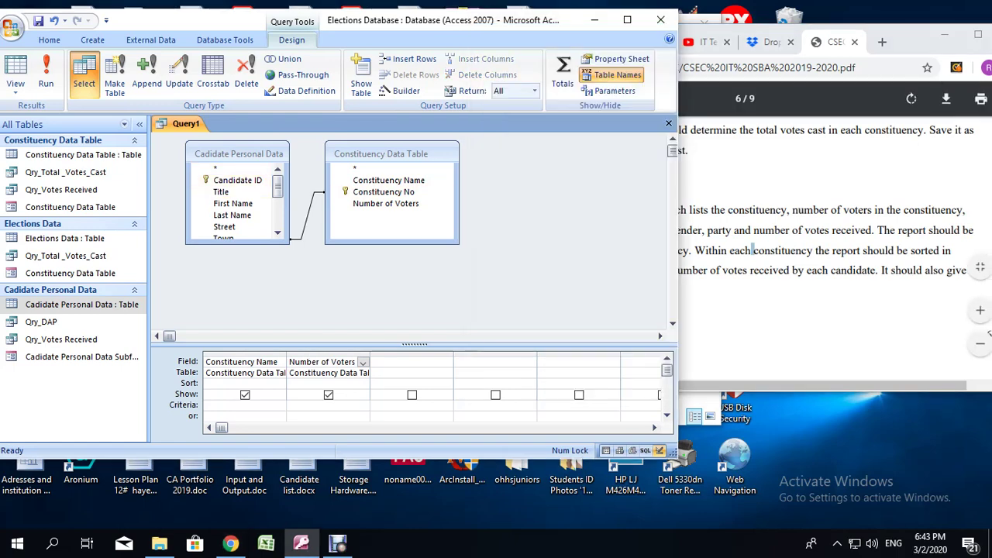
pyautogui.moveTo(237, 245); pyautogui.dragTo(238, 327)
pyautogui.doubleClick(233, 203)
pyautogui.doubleClick(232, 215)
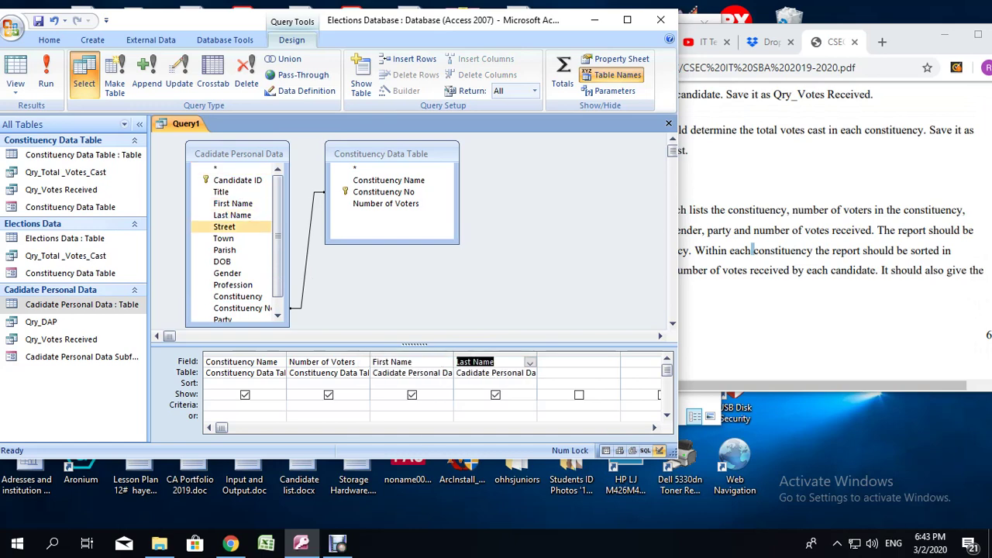
# - Add the Gender and Party fields from Cadidate Personal Data to the query
pyautogui.click(749, 252)
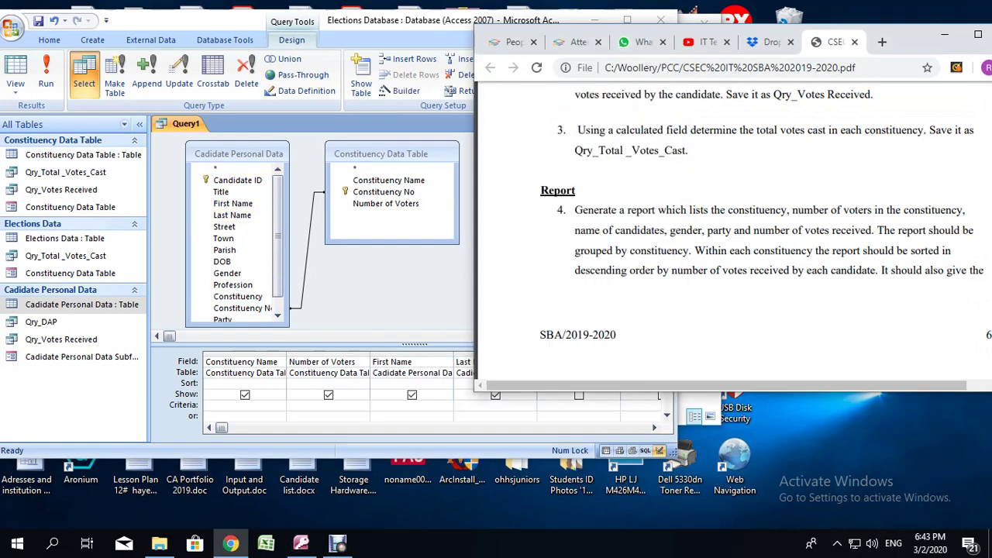
pyautogui.moveTo(277, 242); pyautogui.dragTo(278, 260)
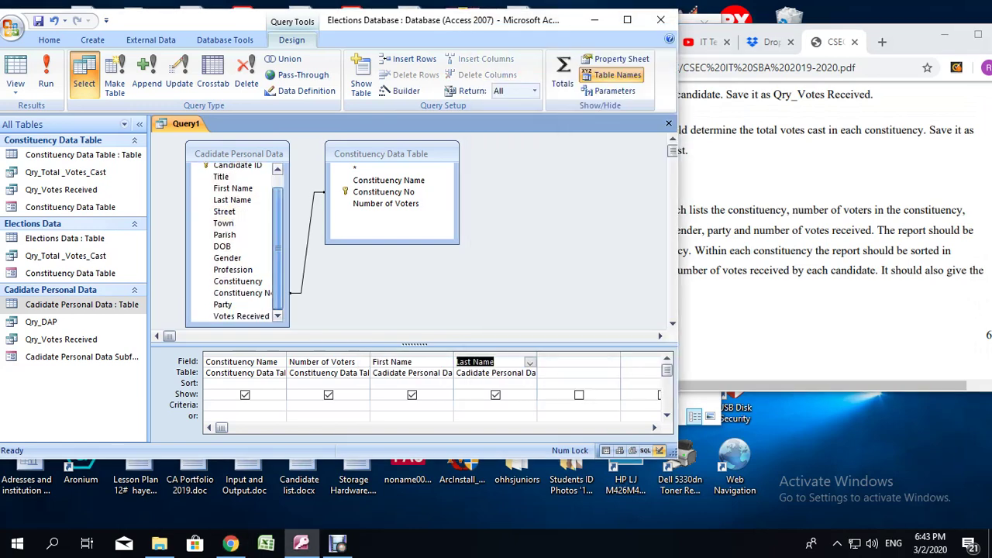
pyautogui.click(227, 257)
pyautogui.press('Down')
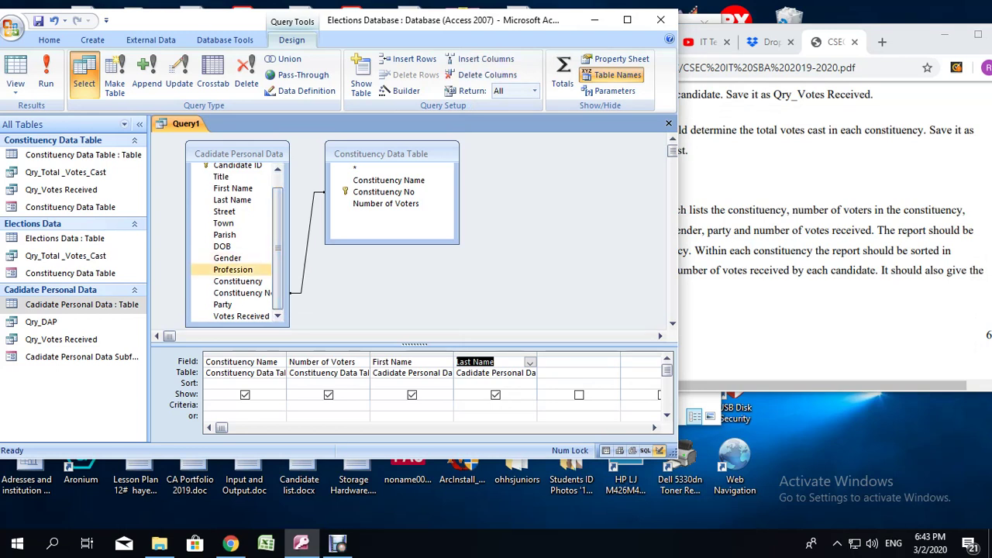
pyautogui.doubleClick(228, 258)
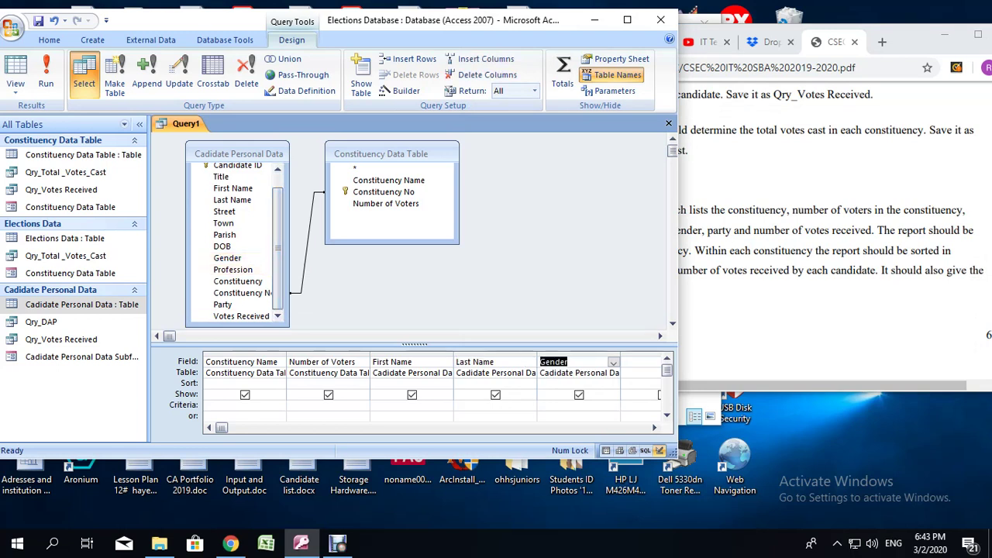
pyautogui.doubleClick(223, 304)
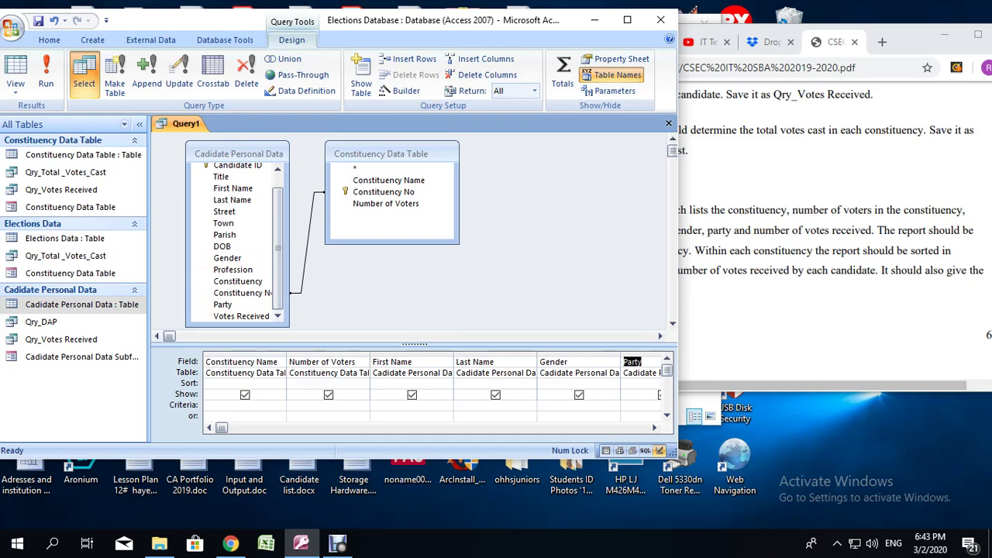
# - Add the Votes Received field to the query and widen the database window to show all the query columns
pyautogui.moveTo(823, 271); pyautogui.dragTo(828, 271)
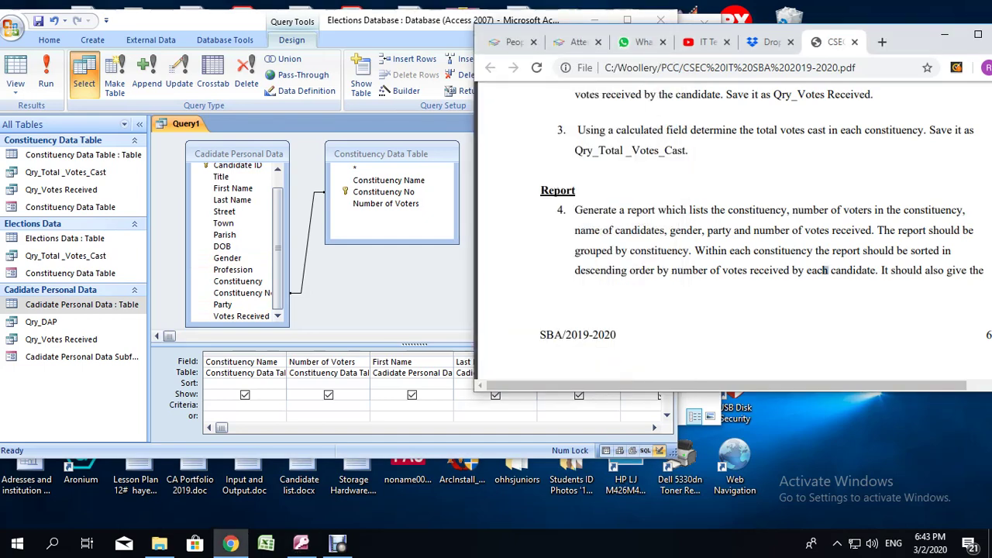
pyautogui.hotkey('alt', 'Tab')
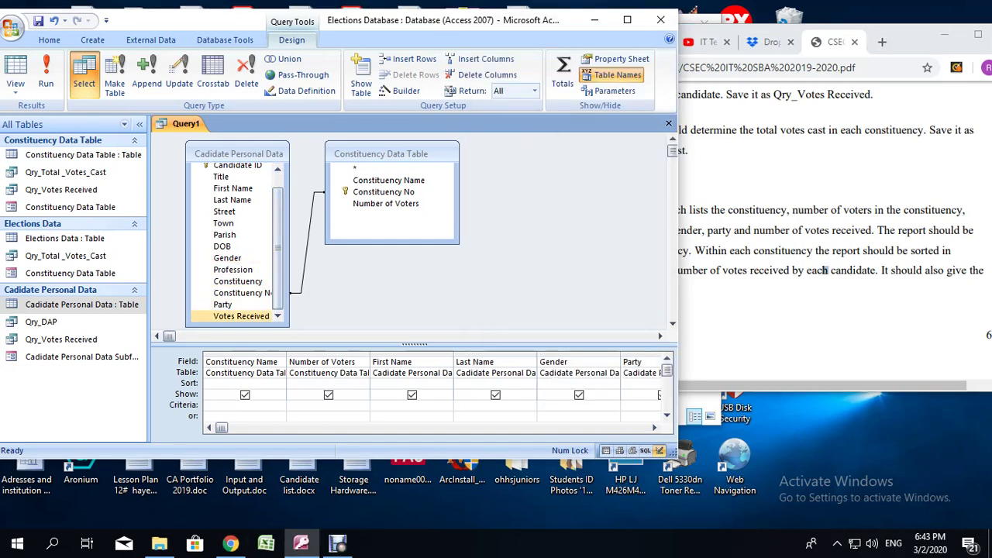
pyautogui.moveTo(679, 380); pyautogui.dragTo(797, 379)
# - Recheck the report requirements in the PDF against the chosen fields, and run the query
pyautogui.hotkey('alt', 'Tab')
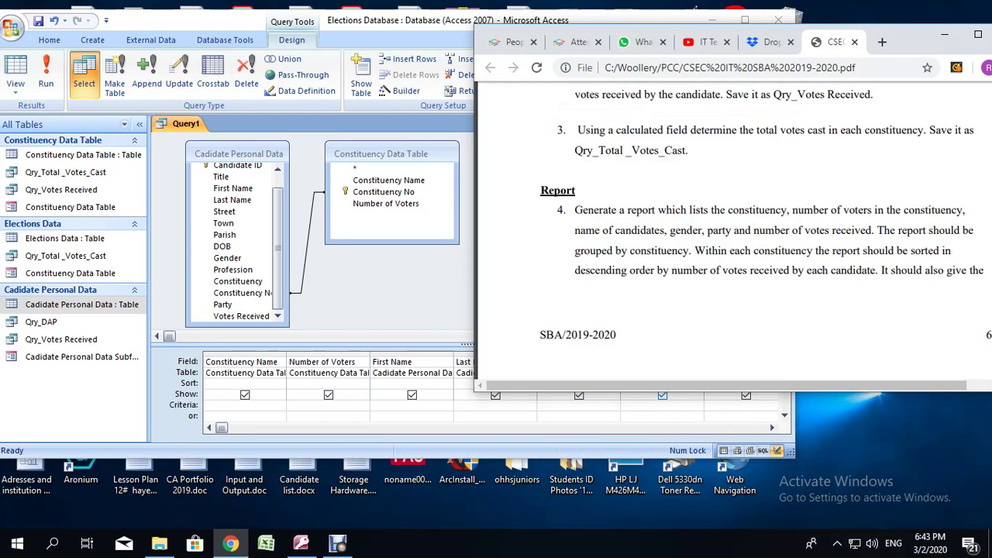
pyautogui.moveTo(989, 333)
pyautogui.click(300, 544)
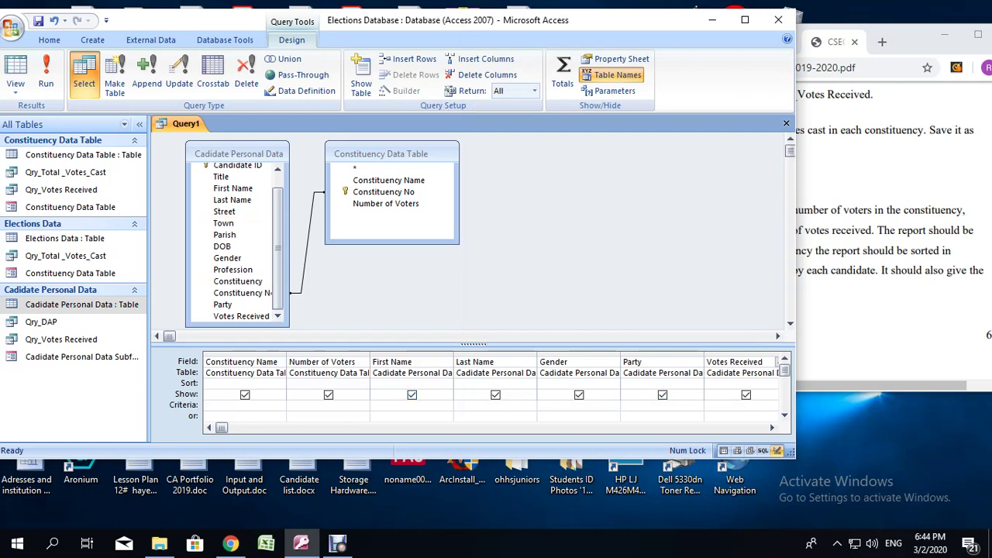
pyautogui.click(46, 77)
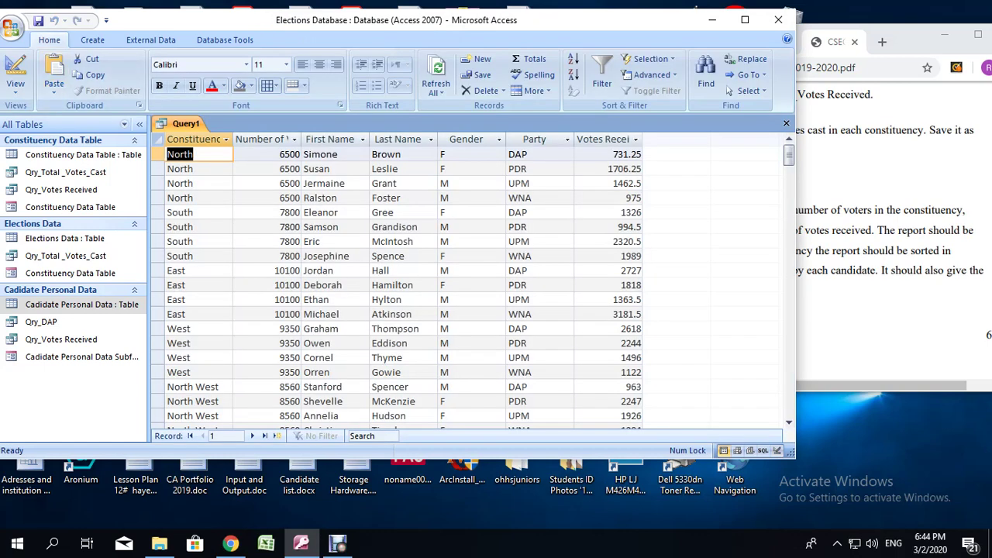
# - Save the query as Report Query and look through its records
pyautogui.rightClick(166, 125)
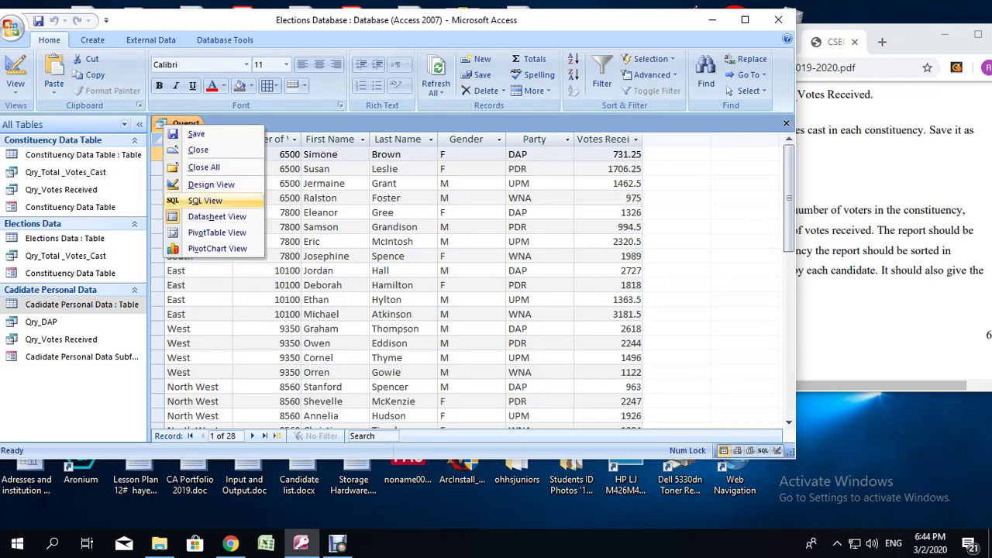
pyautogui.click(196, 134)
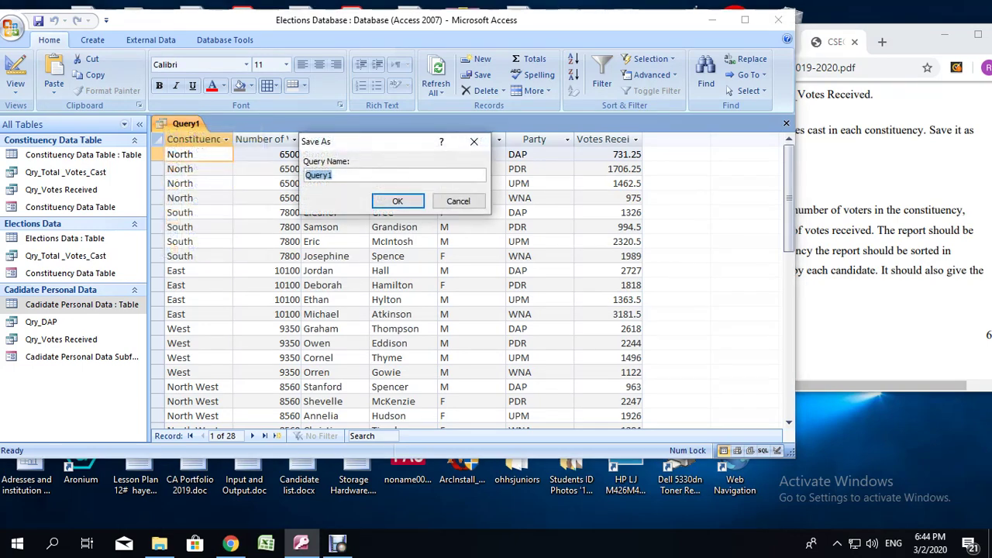
pyautogui.click(333, 175)
pyautogui.press('BackSpace')
pyautogui.press('BackSpace')
pyautogui.write('Report')
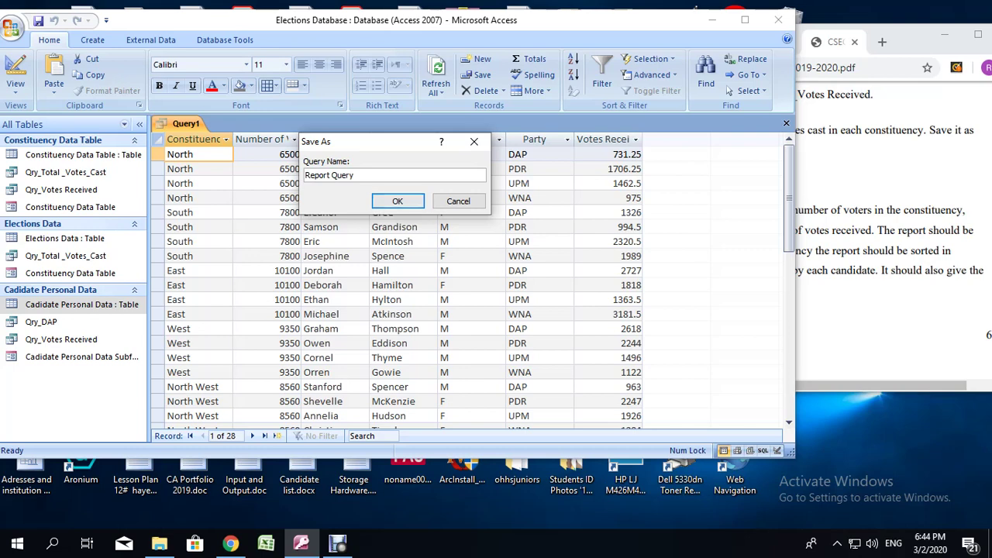
pyautogui.click(397, 201)
pyautogui.scroll(-6, 473, 287)
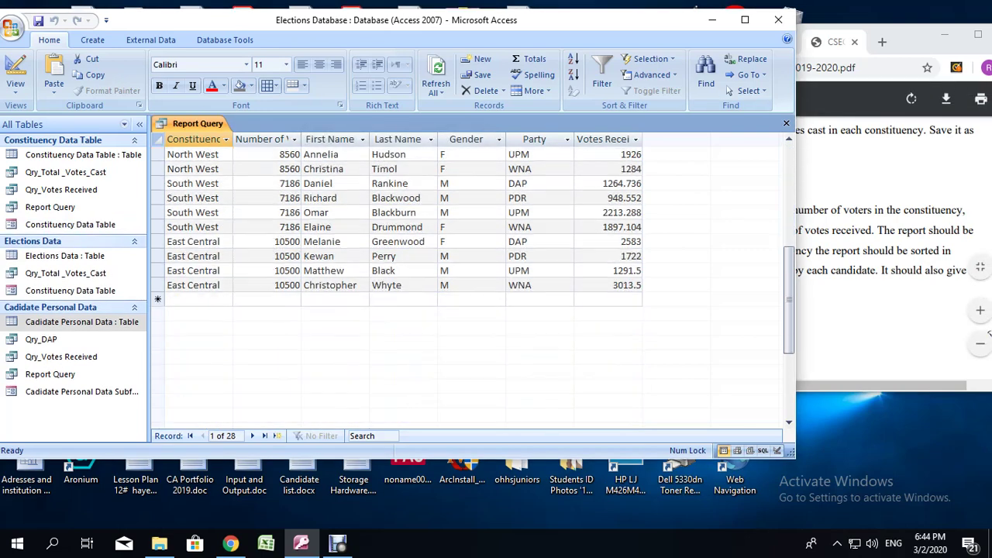
pyautogui.scroll(6, 473, 287)
# - Set the Votes Received field in the Report Query design to Standard format with 0 decimal places
pyautogui.rightClick(222, 125)
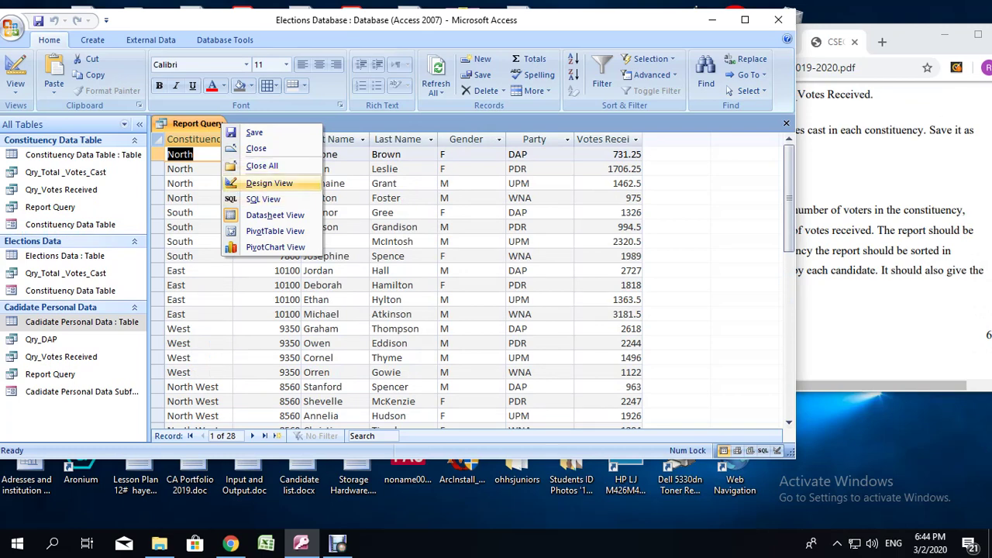
pyautogui.click(264, 183)
pyautogui.rightClick(730, 362)
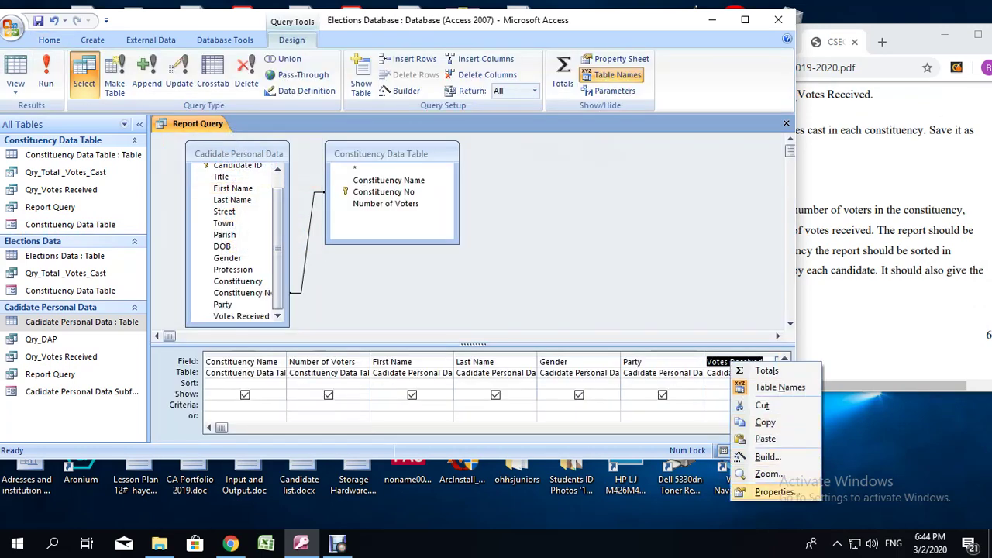
pyautogui.click(775, 491)
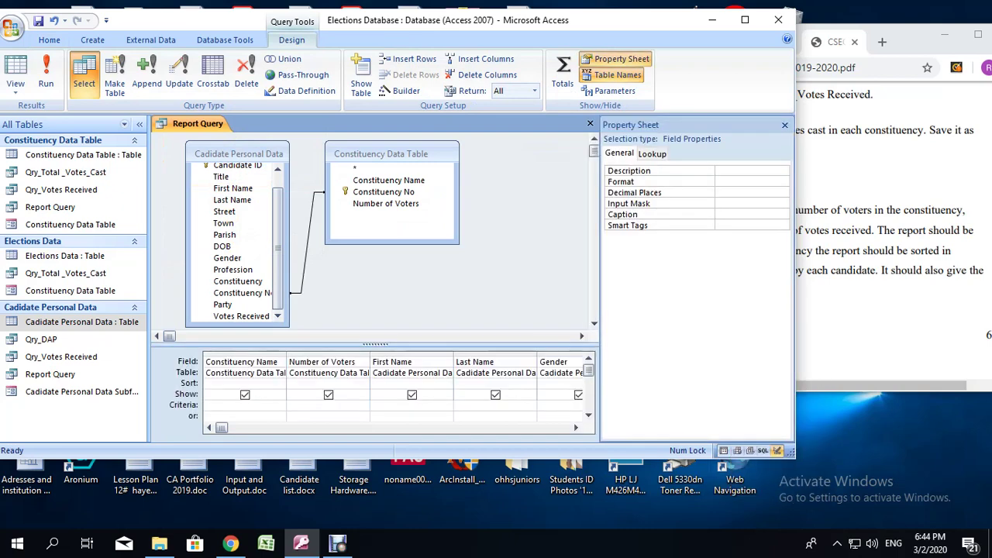
pyautogui.click(754, 183)
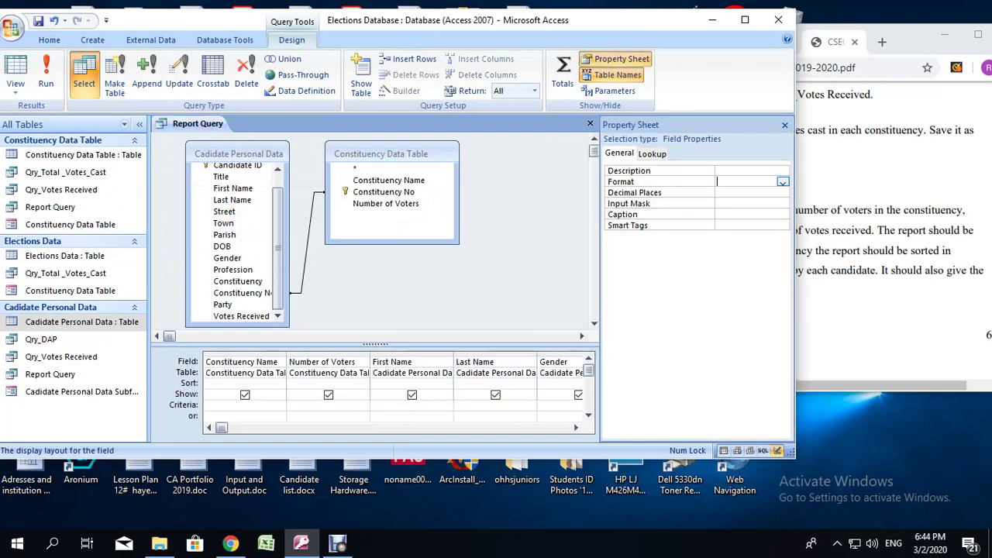
pyautogui.click(783, 182)
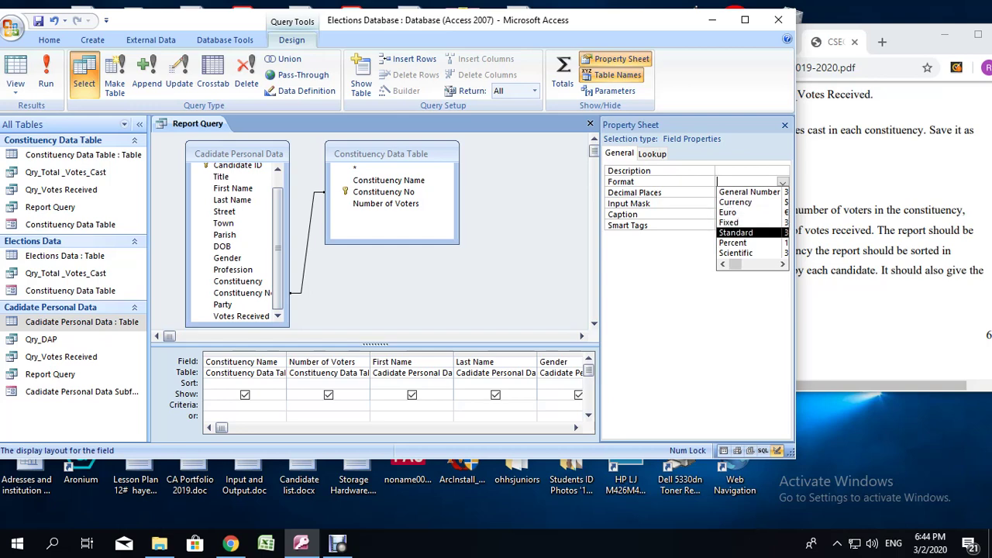
pyautogui.click(738, 233)
pyautogui.click(750, 193)
pyautogui.click(783, 193)
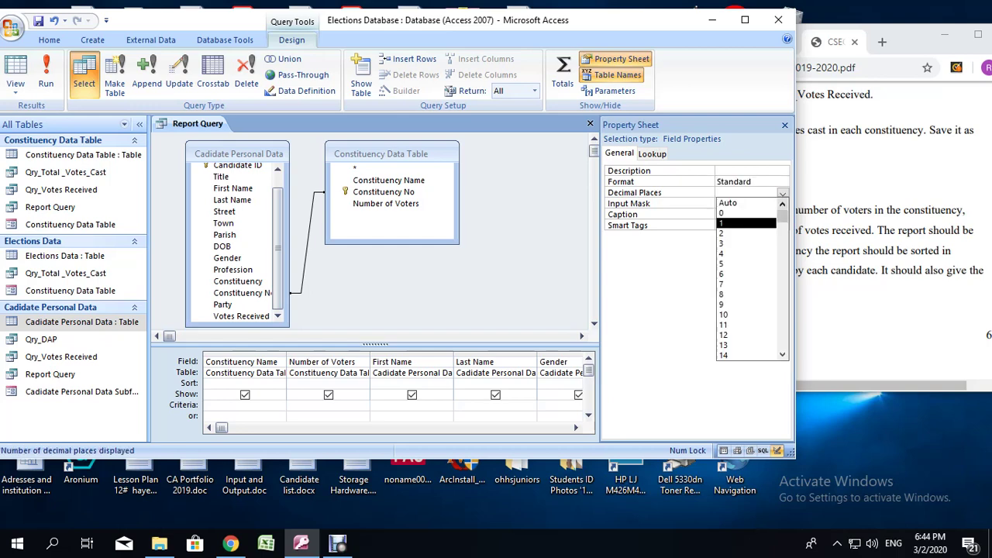
pyautogui.click(738, 213)
pyautogui.click(528, 233)
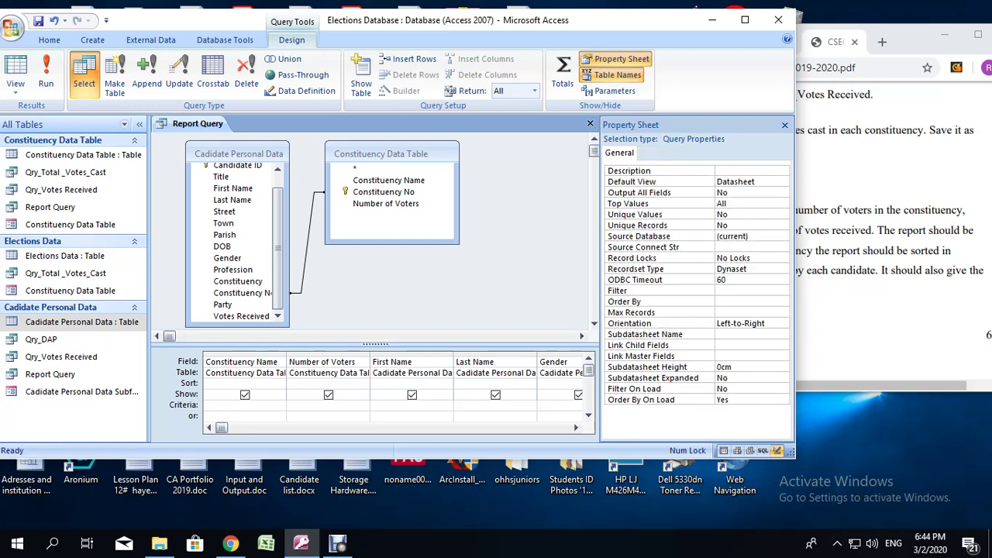
# - Run Report Query, check the Votes Received values down to the last record, and close the query
pyautogui.click(46, 76)
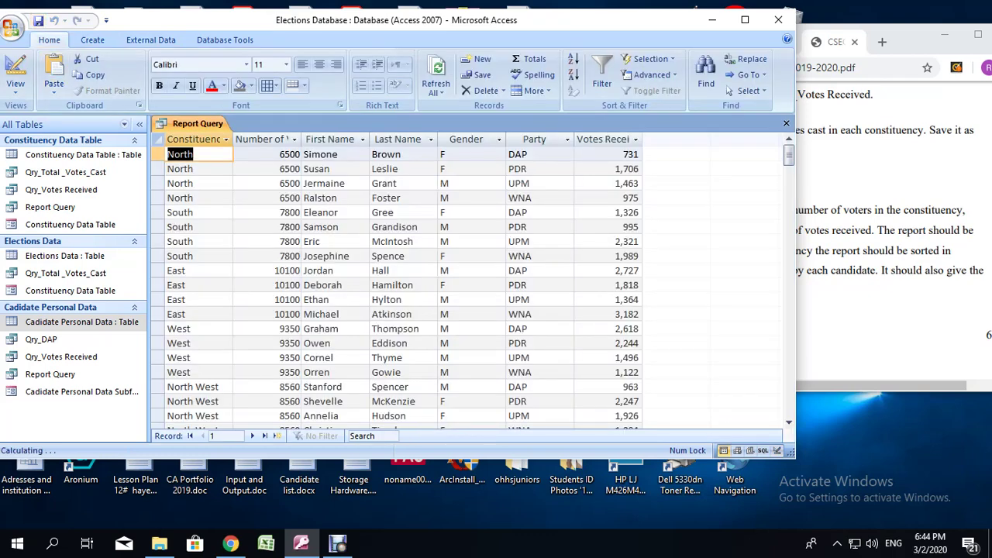
pyautogui.scroll(-2, 465, 280)
pyautogui.scroll(-4, 466, 279)
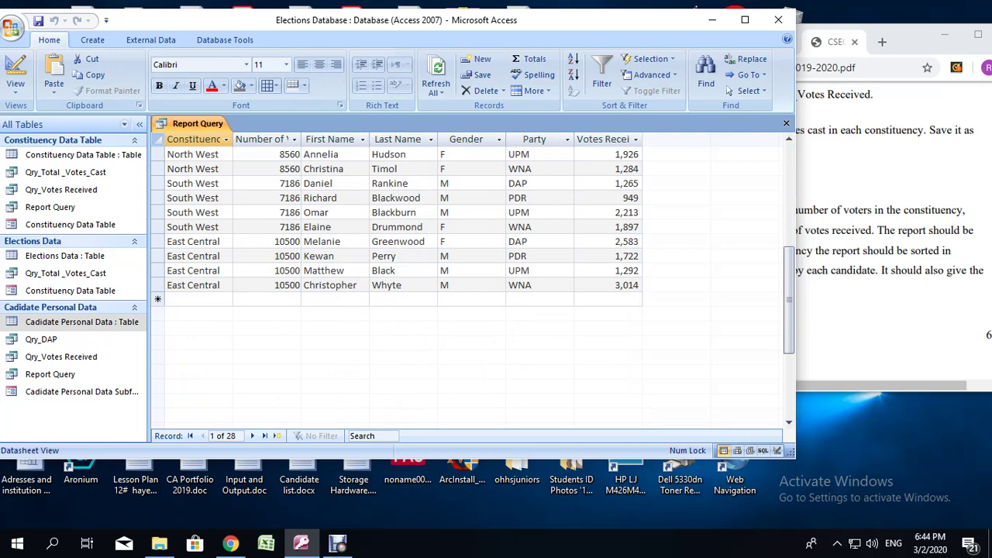
pyautogui.rightClick(194, 139)
pyautogui.rightClick(208, 124)
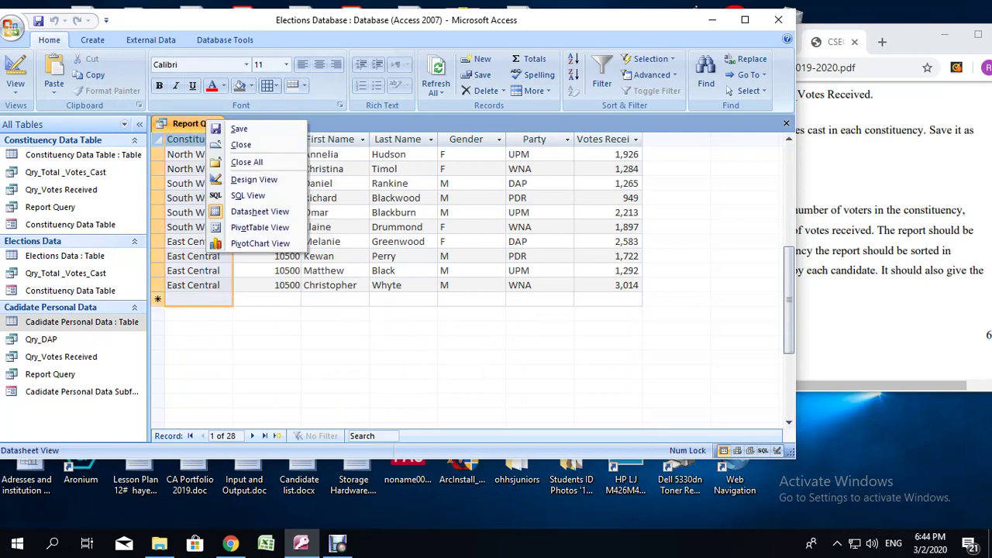
pyautogui.click(241, 144)
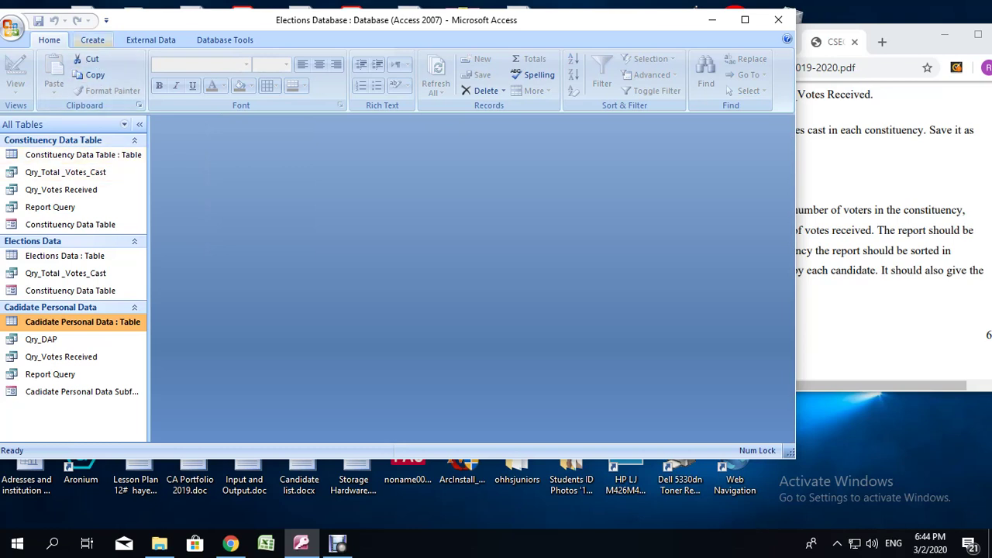
# - Start a report with the Report Wizard using all fields of Report Query, viewed by Constituency Data Table
pyautogui.click(92, 39)
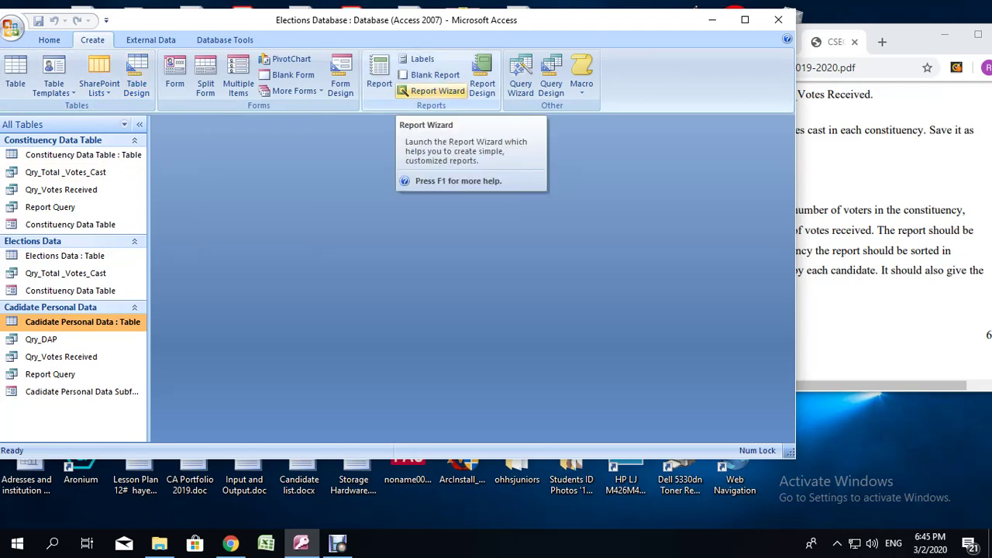
pyautogui.click(434, 91)
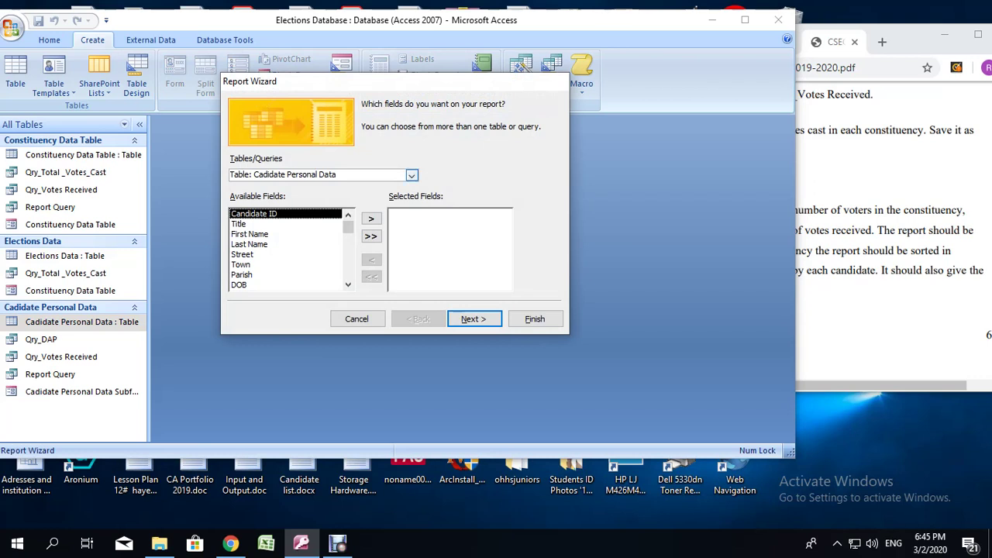
pyautogui.click(412, 175)
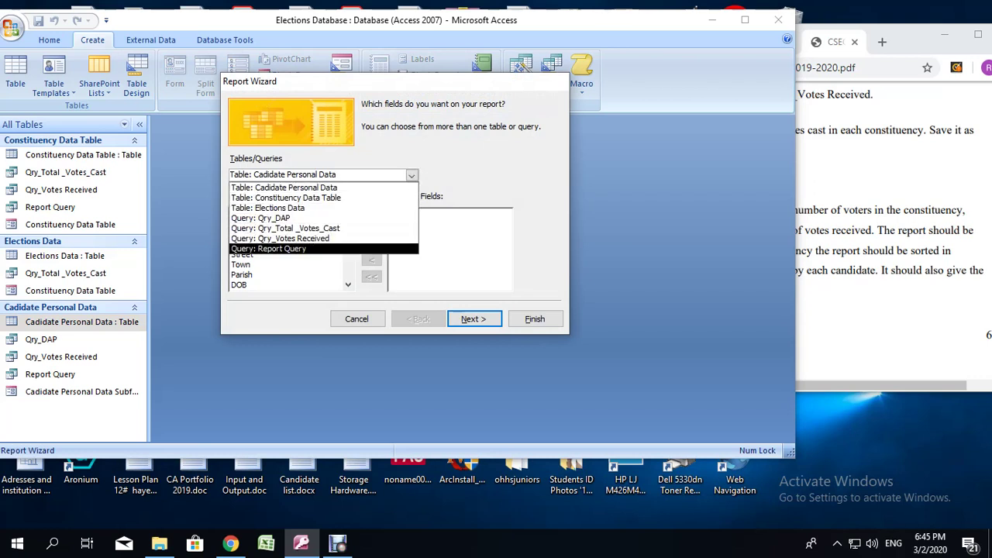
pyautogui.click(270, 249)
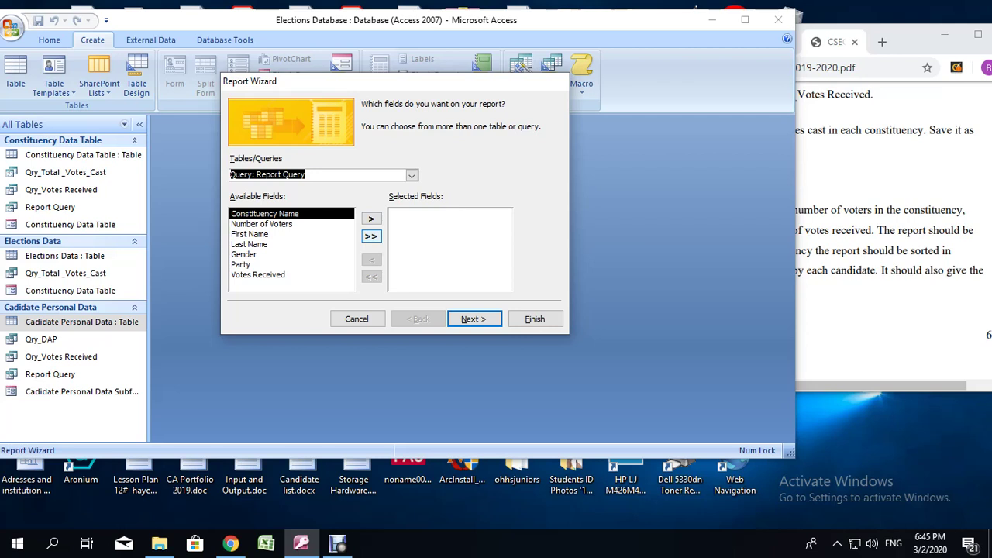
pyautogui.click(371, 236)
pyautogui.click(473, 319)
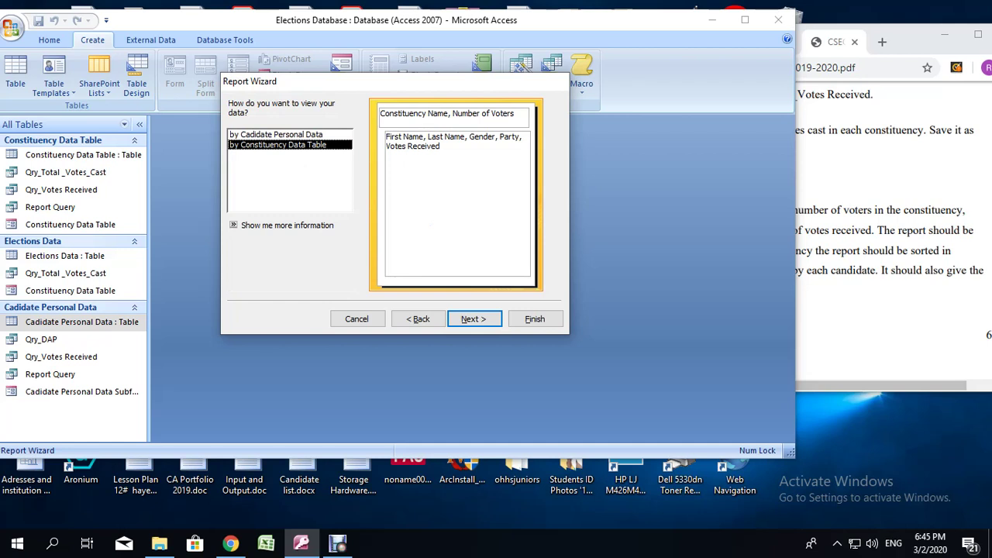
pyautogui.click(475, 319)
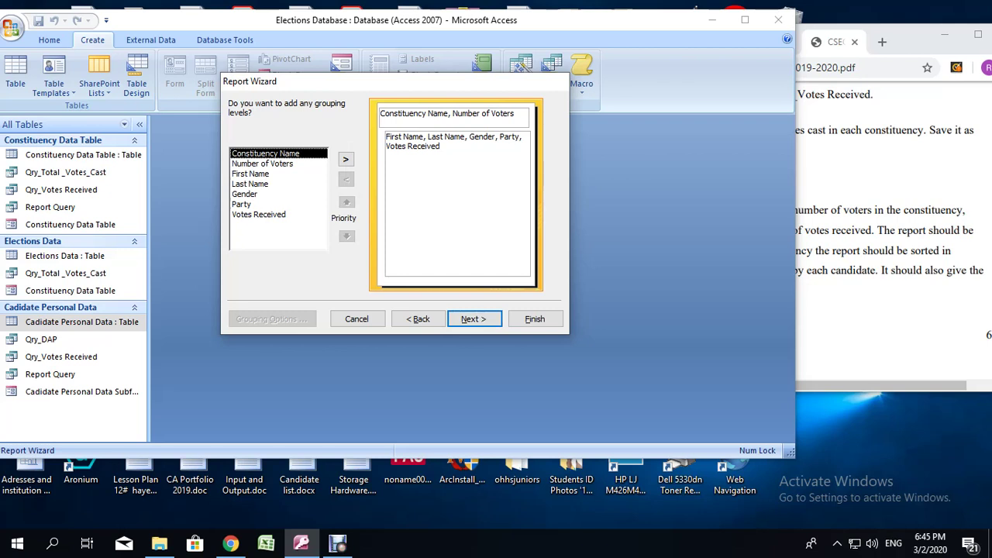
# - Check the grouping requirement in the PDF and add Constituency Name as the report's grouping level
pyautogui.click(884, 209)
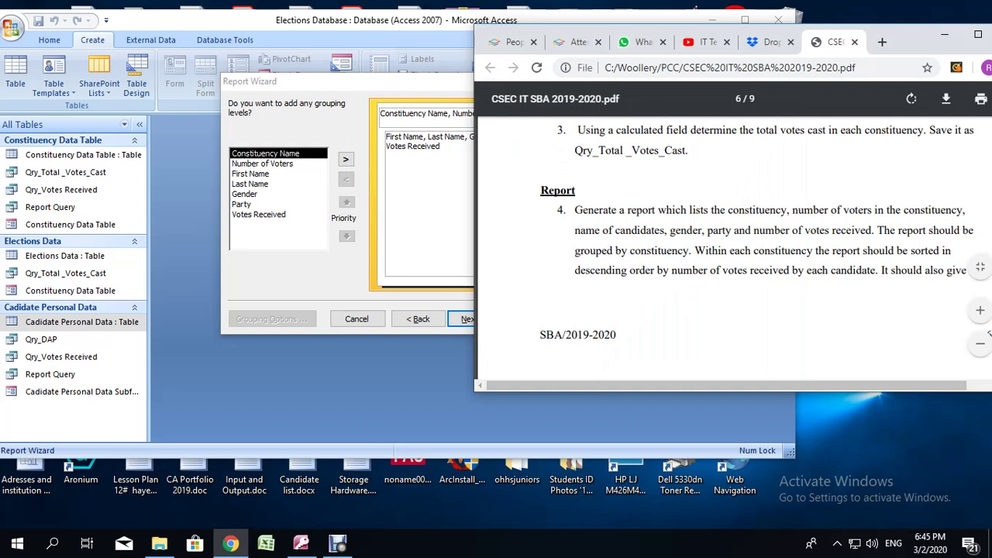
pyautogui.click(419, 206)
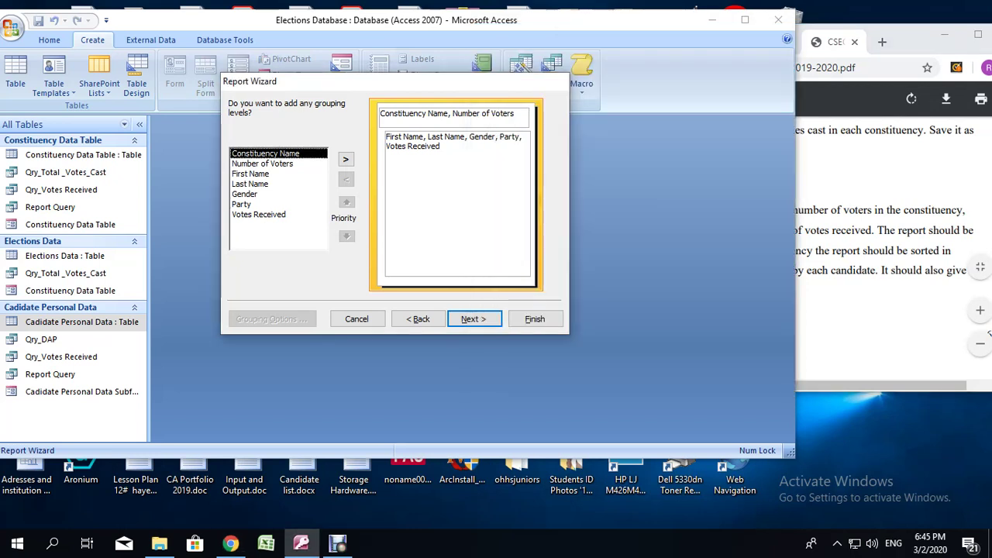
pyautogui.click(346, 160)
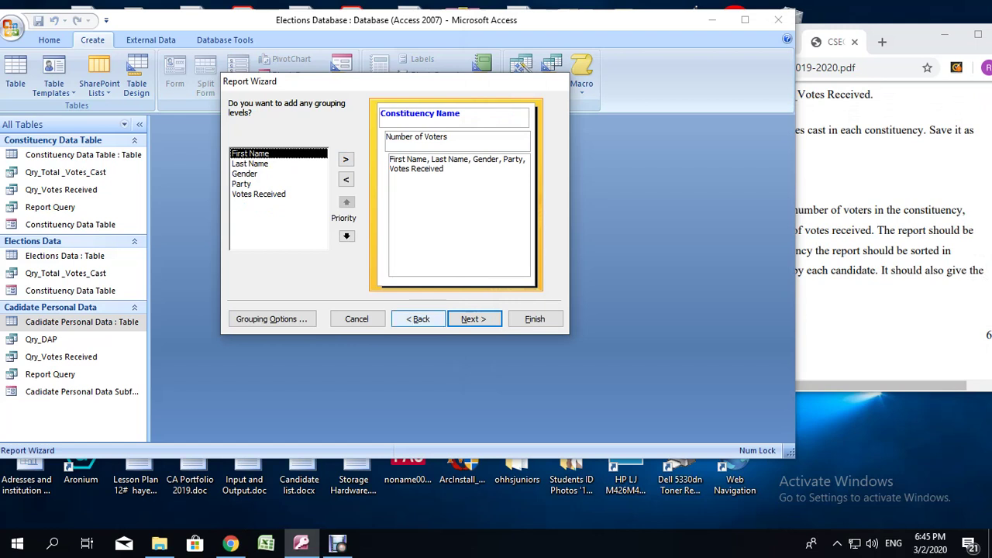
# - Reselect the view by Constituency Data Table, group by Constituency Name again, recheck the PDF and continue to the sort options
pyautogui.click(418, 319)
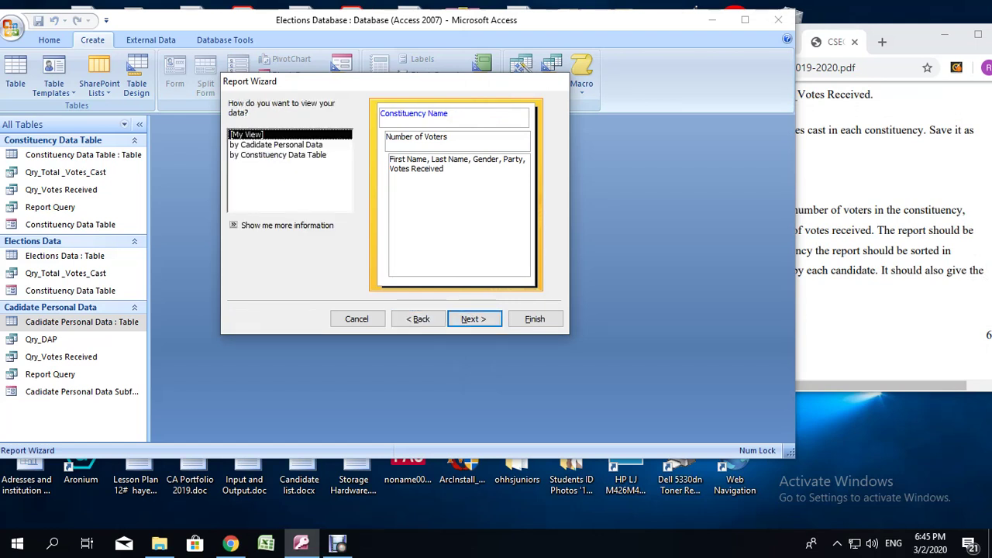
pyautogui.click(278, 155)
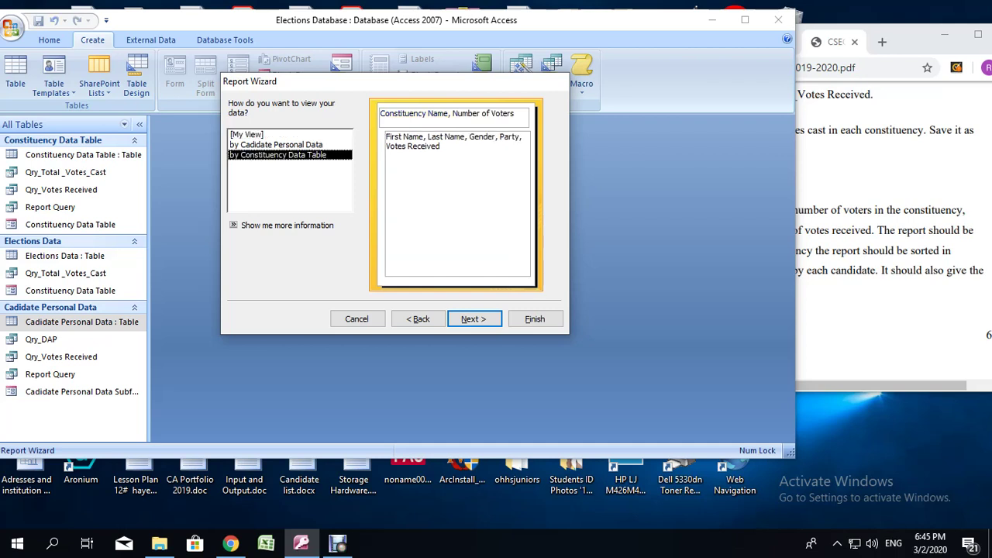
pyautogui.click(474, 318)
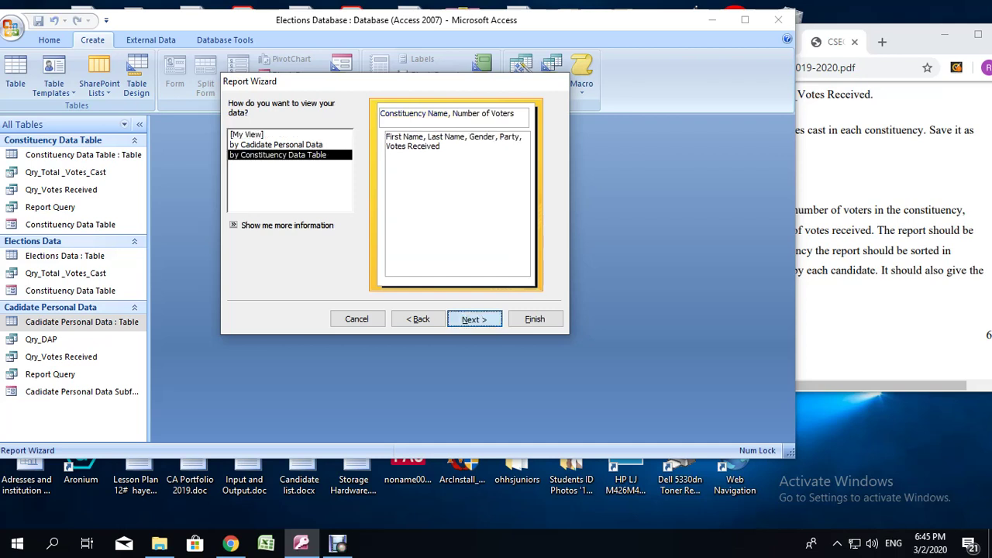
pyautogui.click(346, 159)
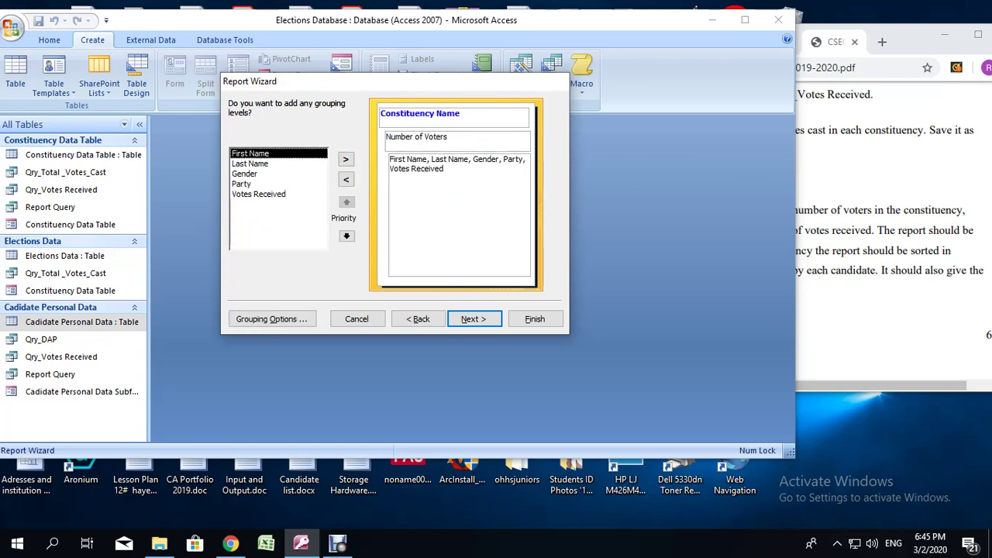
pyautogui.hotkey('alt', 'Tab')
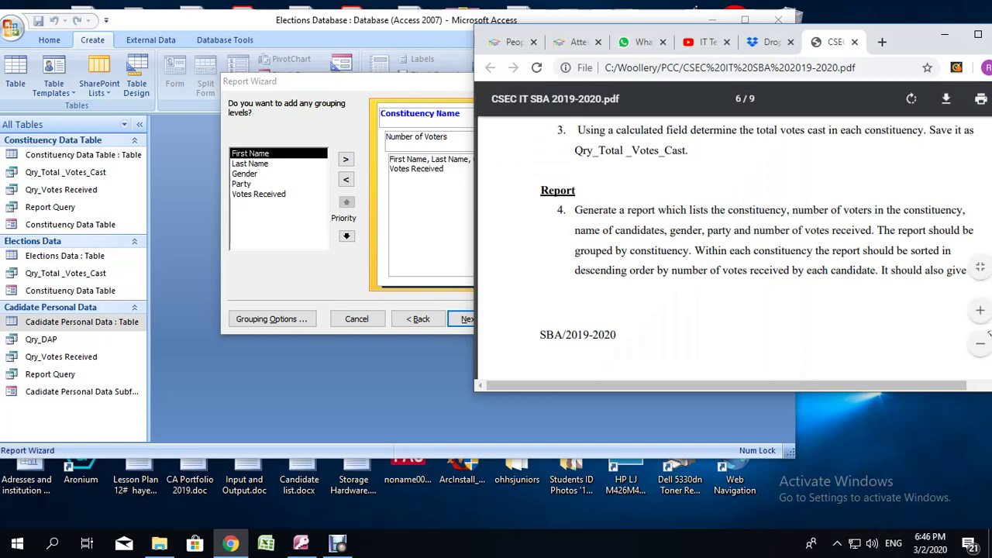
pyautogui.hotkey('alt', 'Tab')
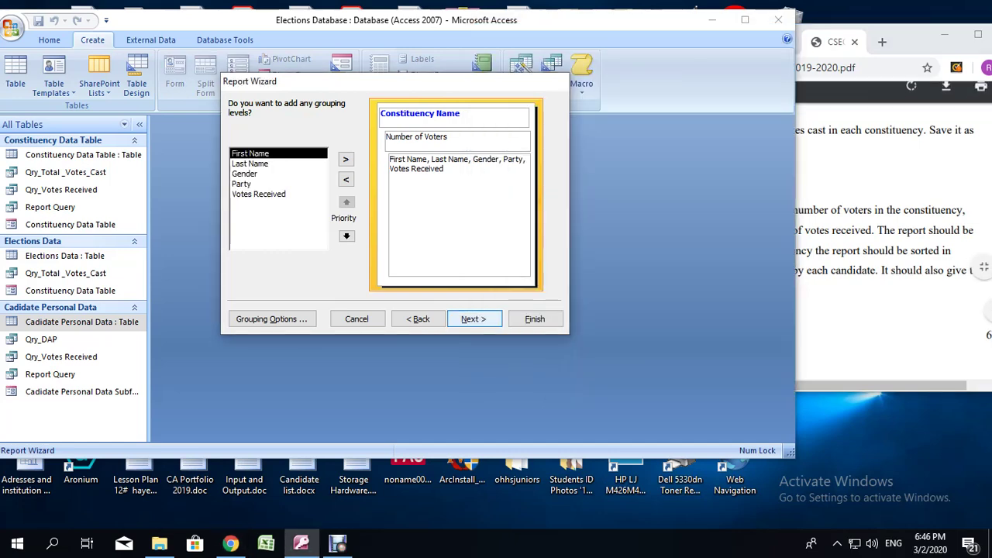
pyautogui.press('Return')
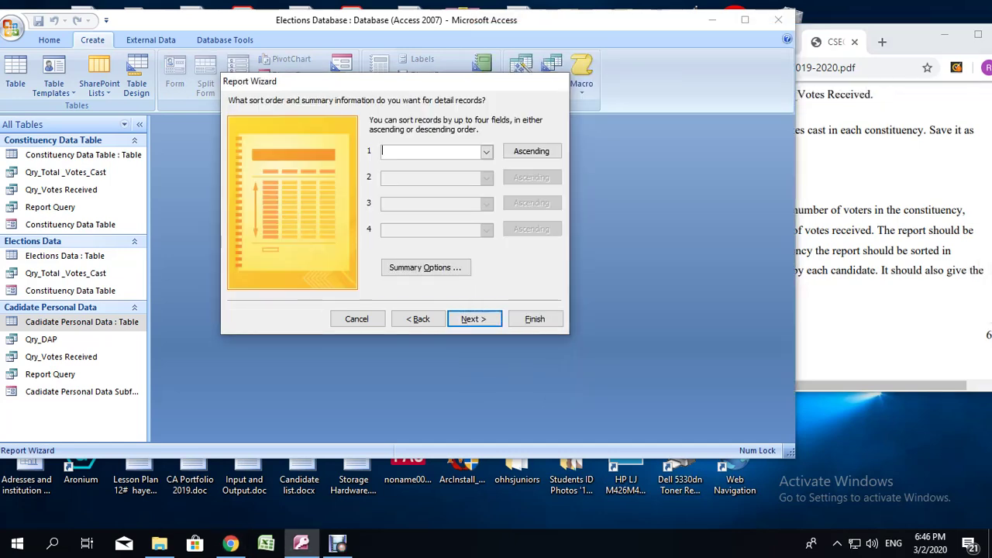
# - Check the sorting requirement in the PDF and sort the report's detail records by Votes Received in descending order
pyautogui.hotkey('alt', 'Tab')
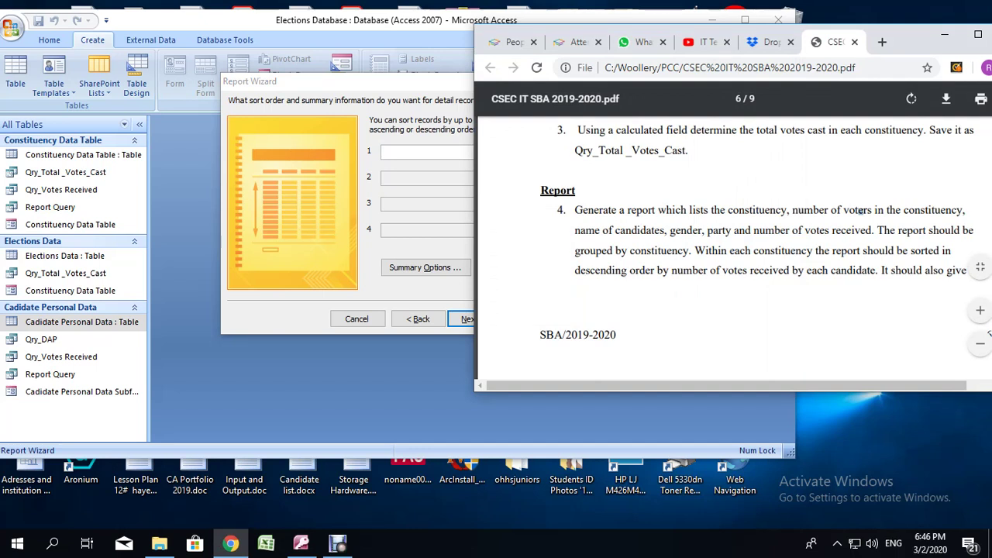
pyautogui.moveTo(909, 251); pyautogui.dragTo(877, 271)
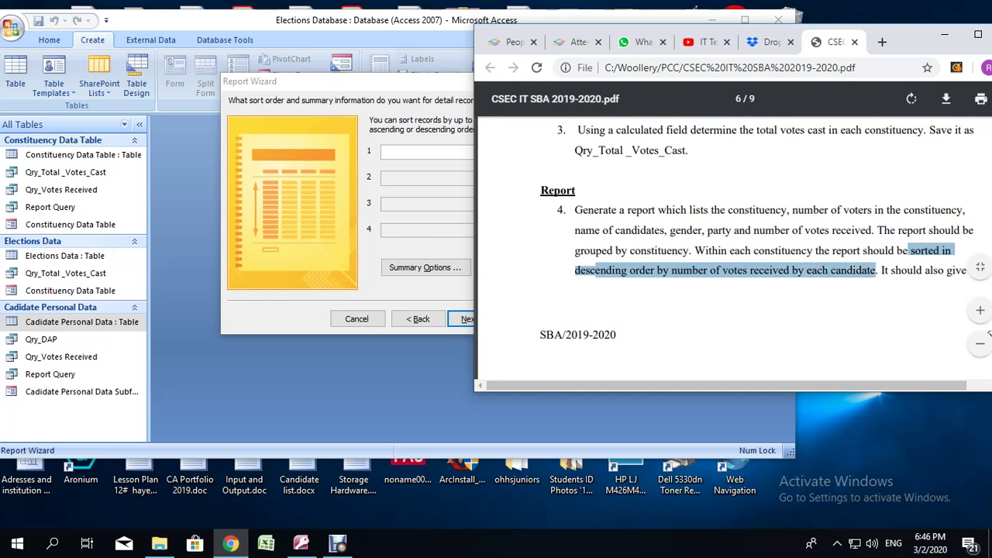
pyautogui.click(431, 152)
pyautogui.click(487, 152)
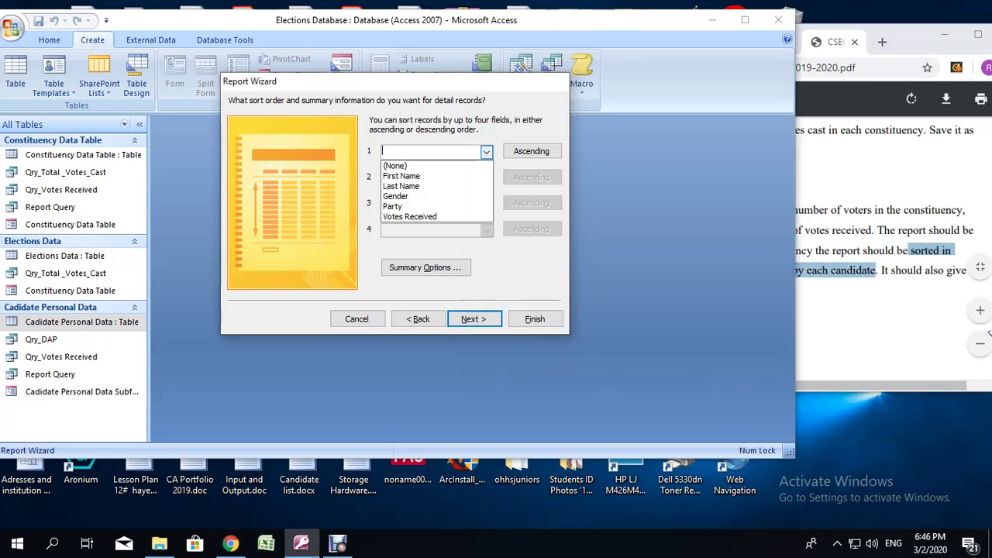
pyautogui.click(409, 217)
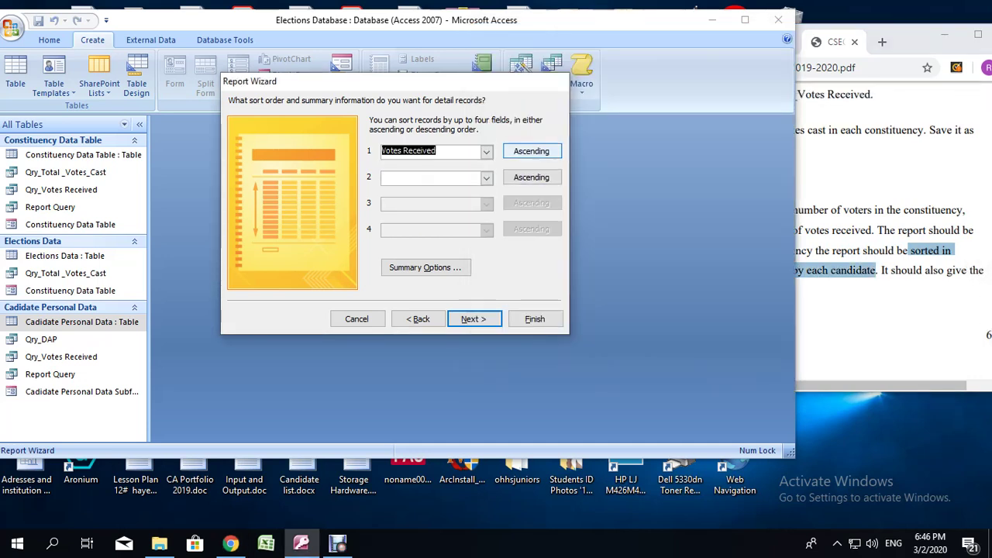
pyautogui.click(531, 151)
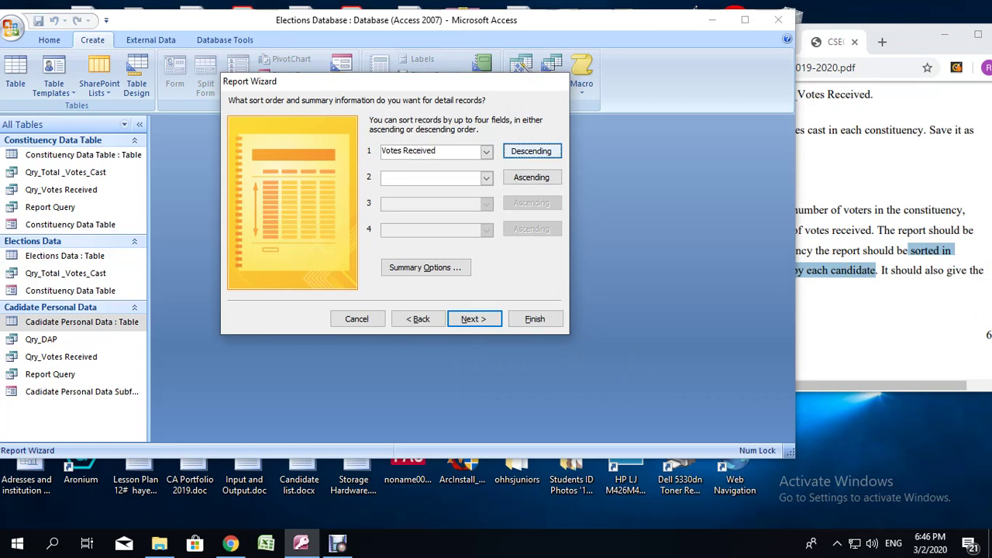
# - Check the PDF's total and average requirement and add Sum and Avg summary values for Votes Received to the report
pyautogui.click(884, 273)
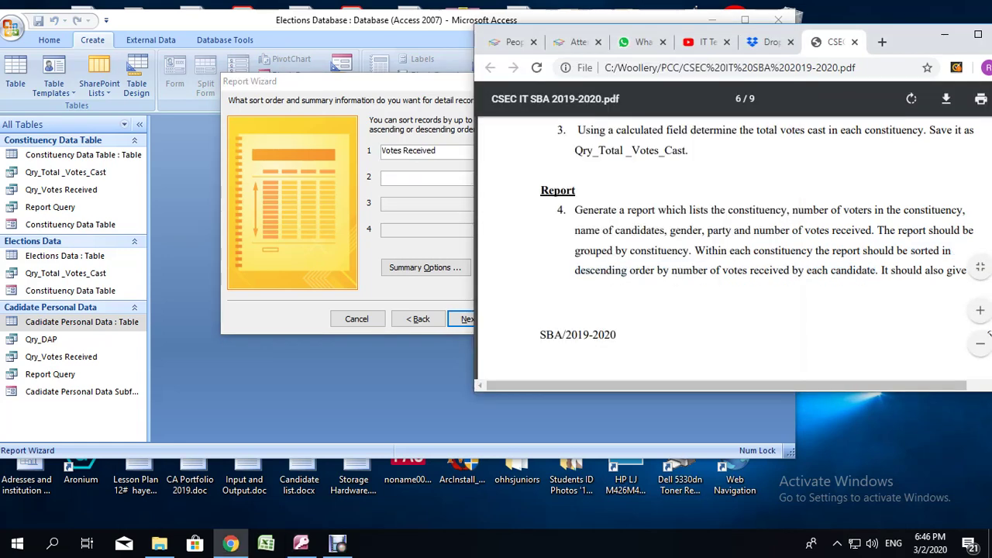
pyautogui.scroll(-3, 734, 248)
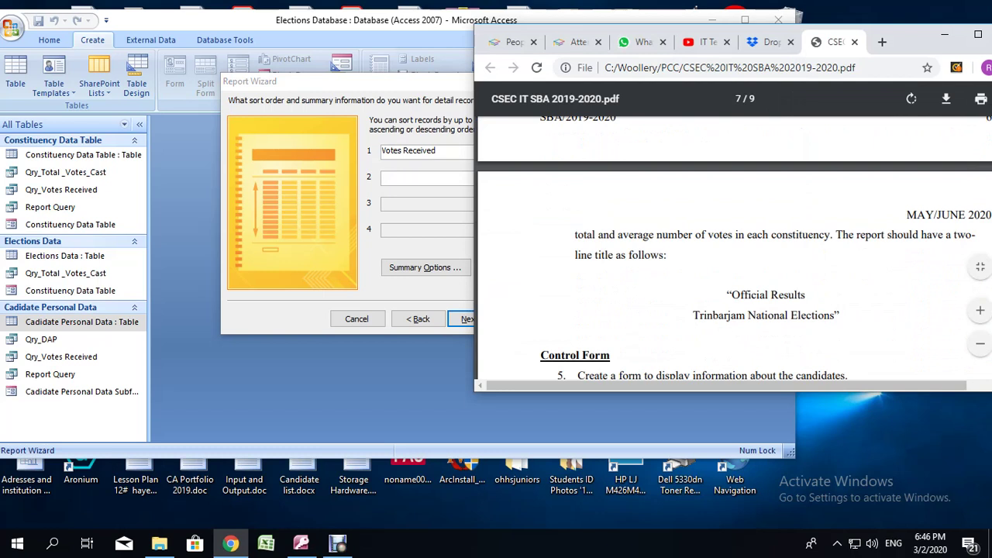
pyautogui.click(424, 287)
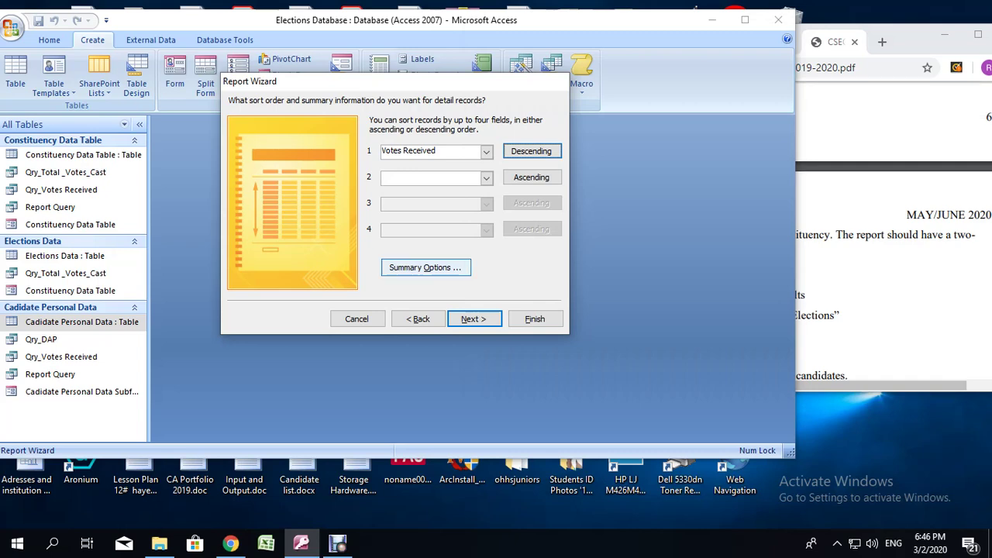
pyautogui.click(425, 267)
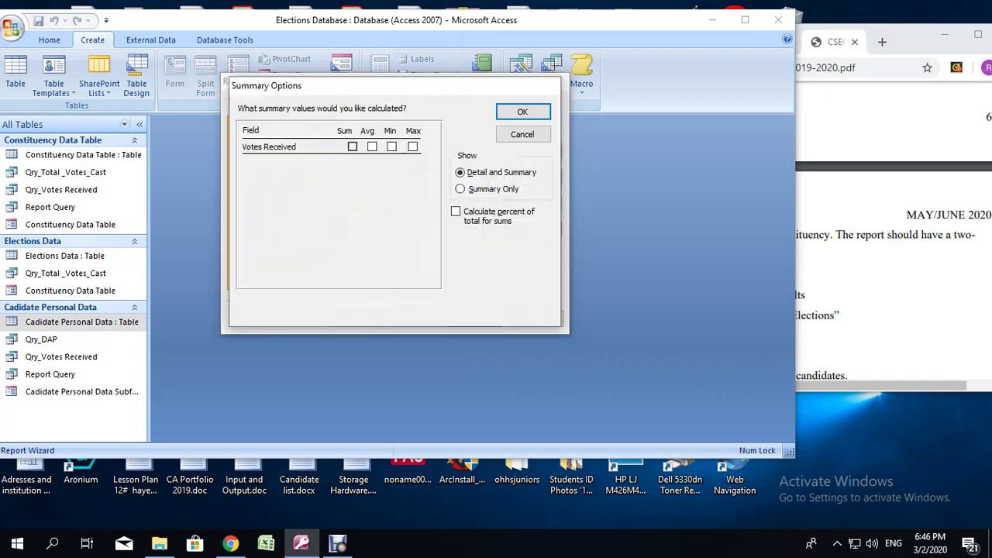
pyautogui.press('space')
pyautogui.press('Tab')
pyautogui.press('Return')
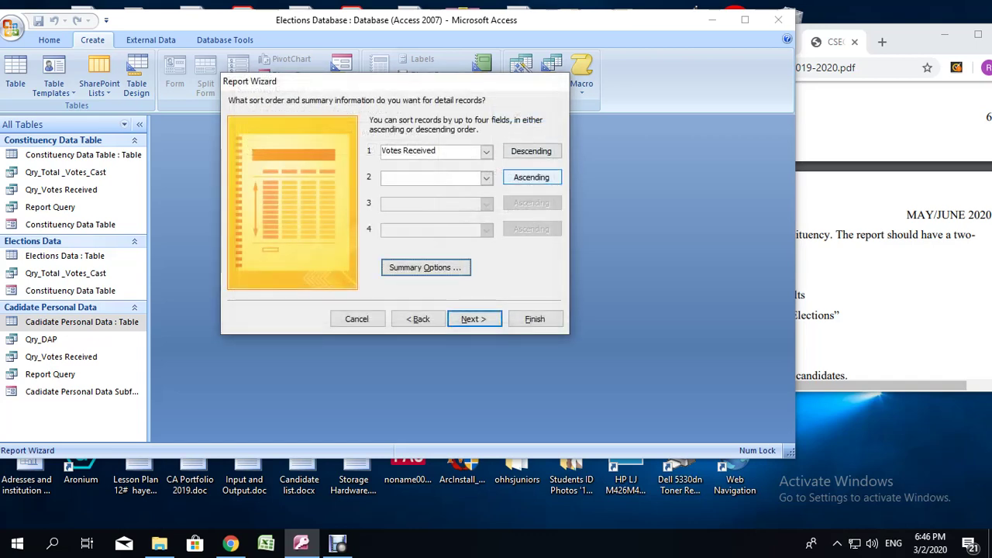
# - Lay out the report as Stepped in Landscape orientation and apply the Concourse style
pyautogui.hotkey('alt', 'n')
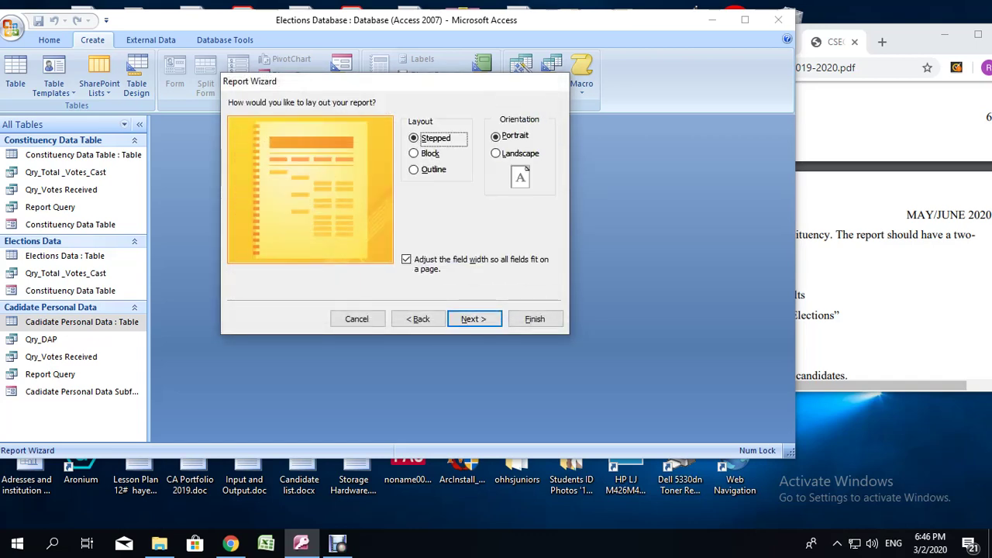
pyautogui.hotkey('alt', 'l')
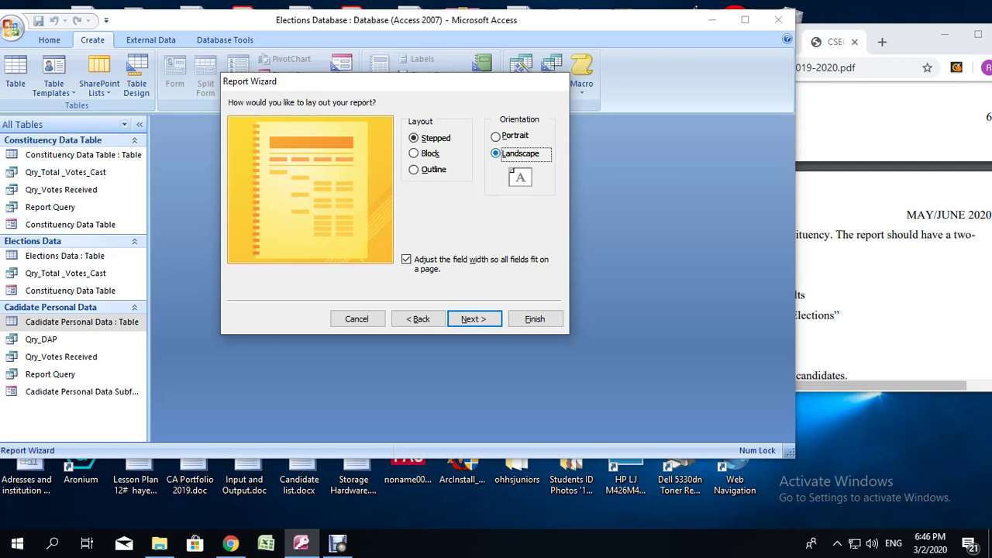
pyautogui.press('Return')
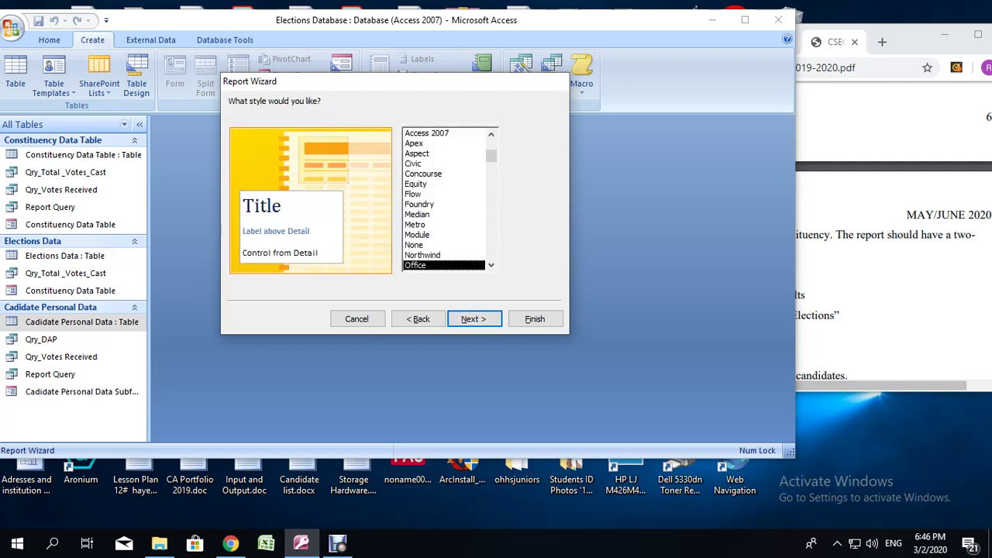
pyautogui.click(427, 134)
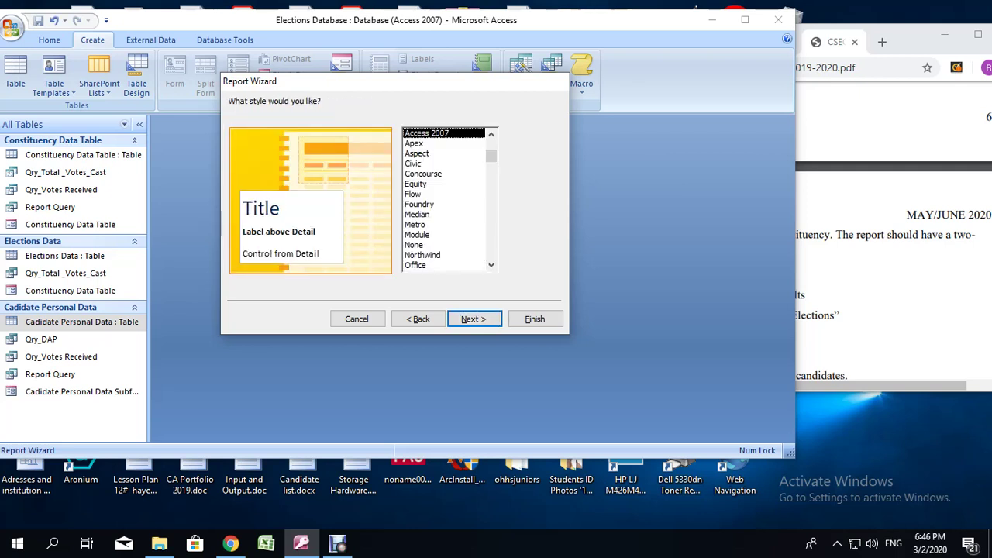
pyautogui.click(416, 143)
pyautogui.press('Down')
pyautogui.press('Down')
pyautogui.press('Down')
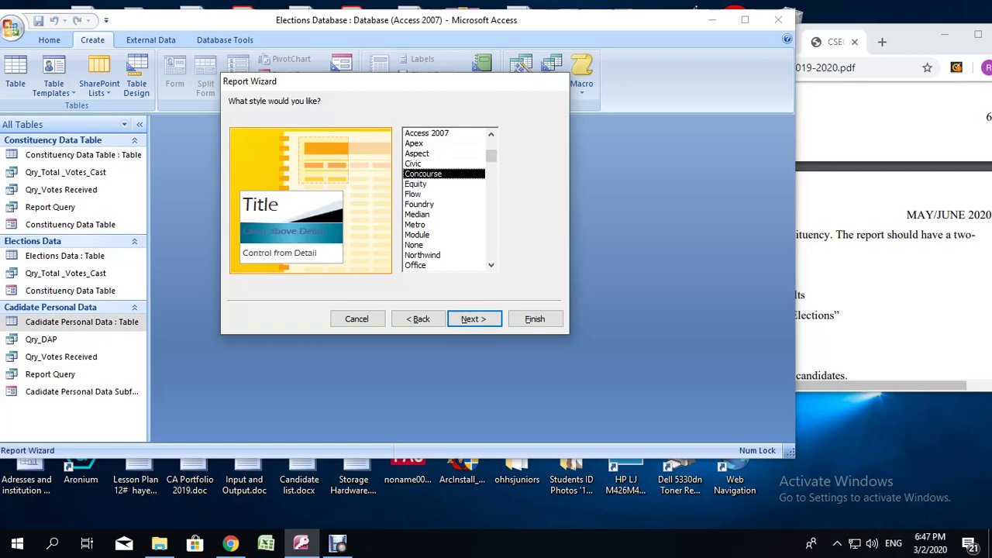
pyautogui.press('Return')
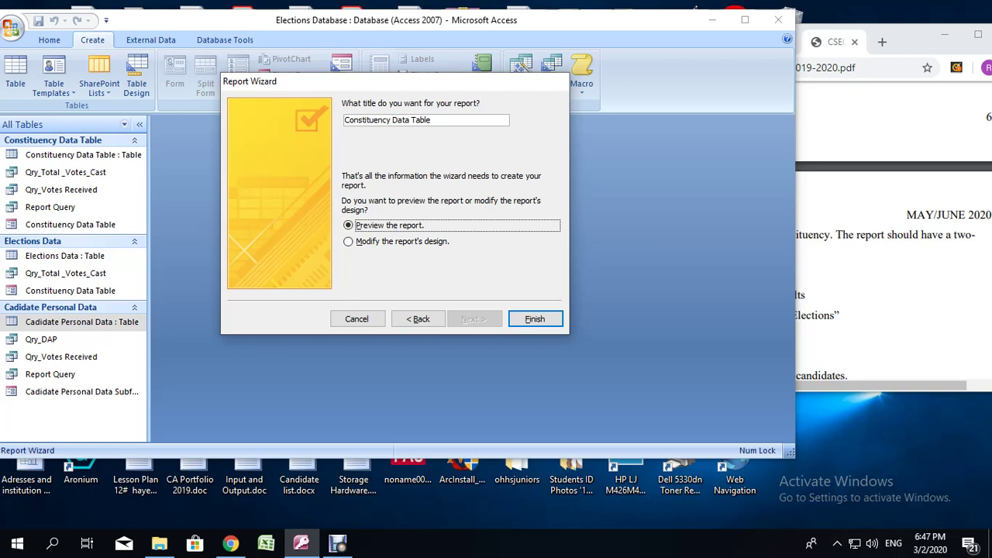
# - Title the report "Elections Report", finish the wizard and review the constituency groups with their vote summaries in the maximized preview
pyautogui.moveTo(435, 121); pyautogui.dragTo(345, 120)
pyautogui.write('Ele')
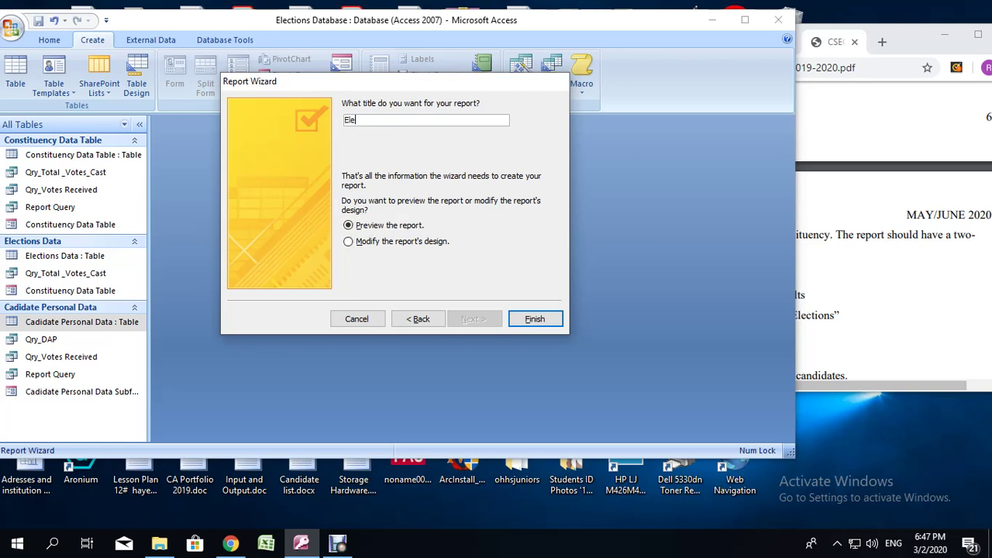
pyautogui.write('ctions Report')
pyautogui.press('Return')
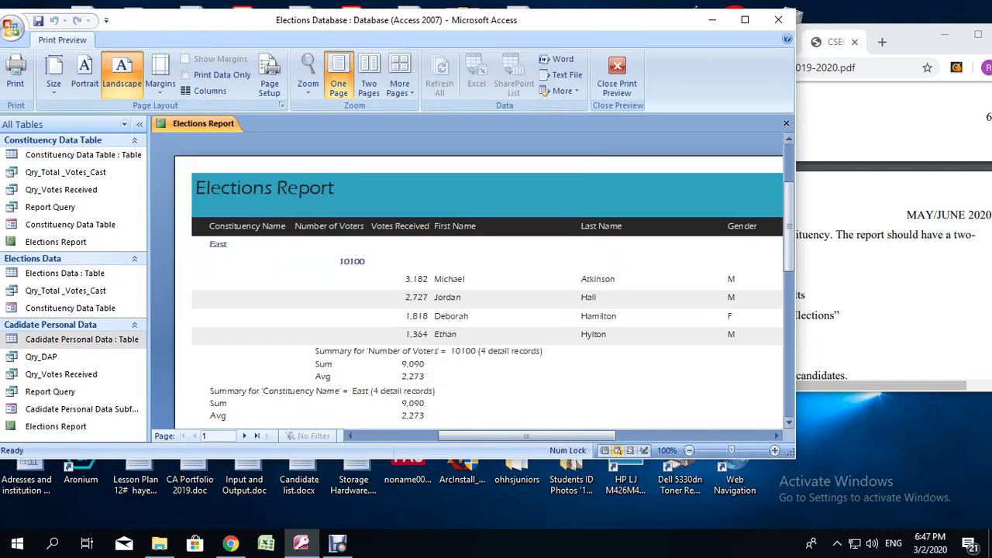
pyautogui.click(745, 19)
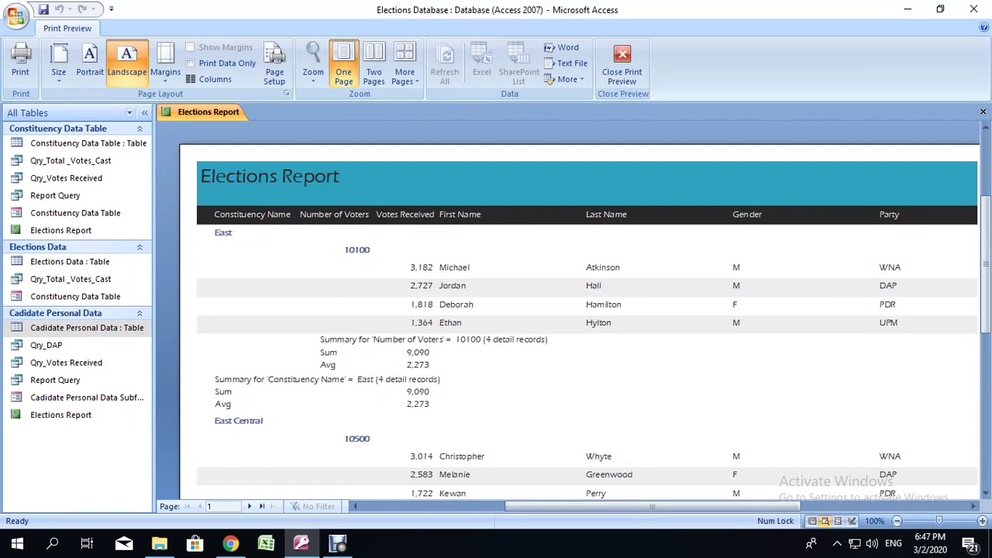
pyautogui.scroll(-1, 580, 310)
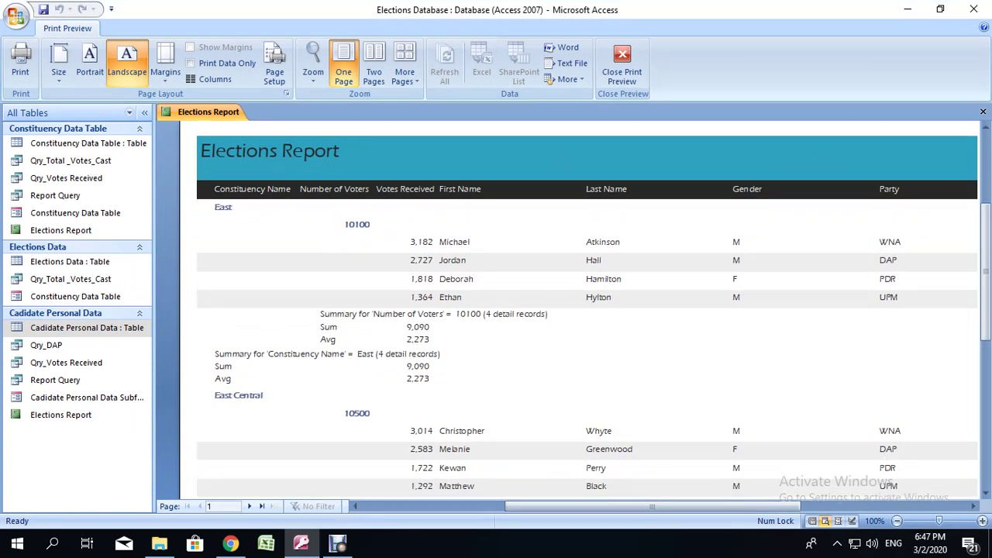
pyautogui.scroll(-2, 587, 308)
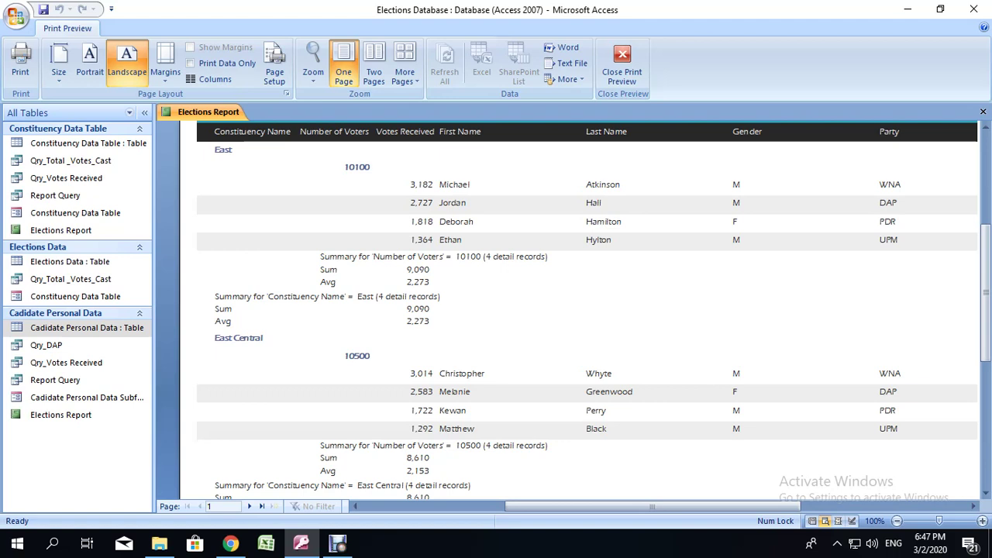
pyautogui.scroll(1, 588, 310)
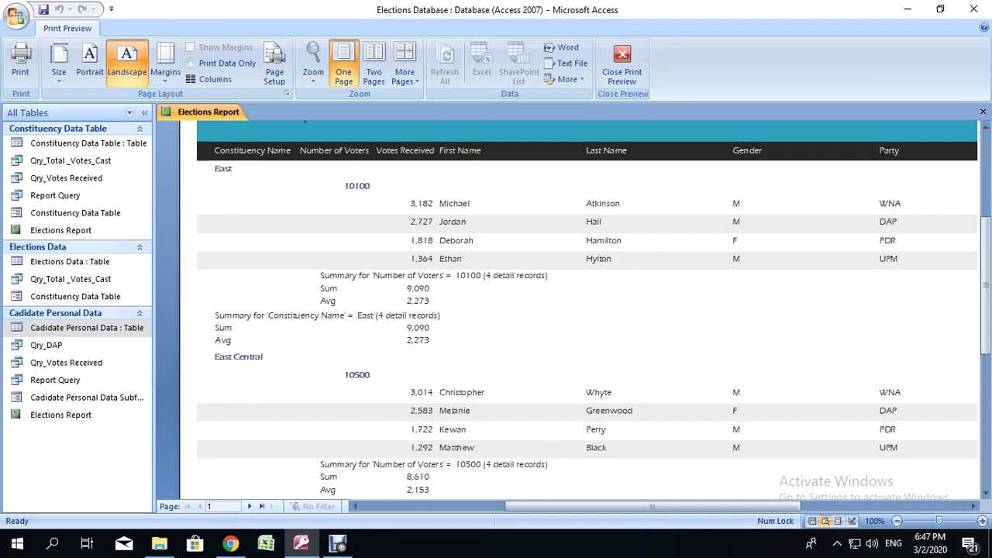
pyautogui.scroll(-5, 587, 311)
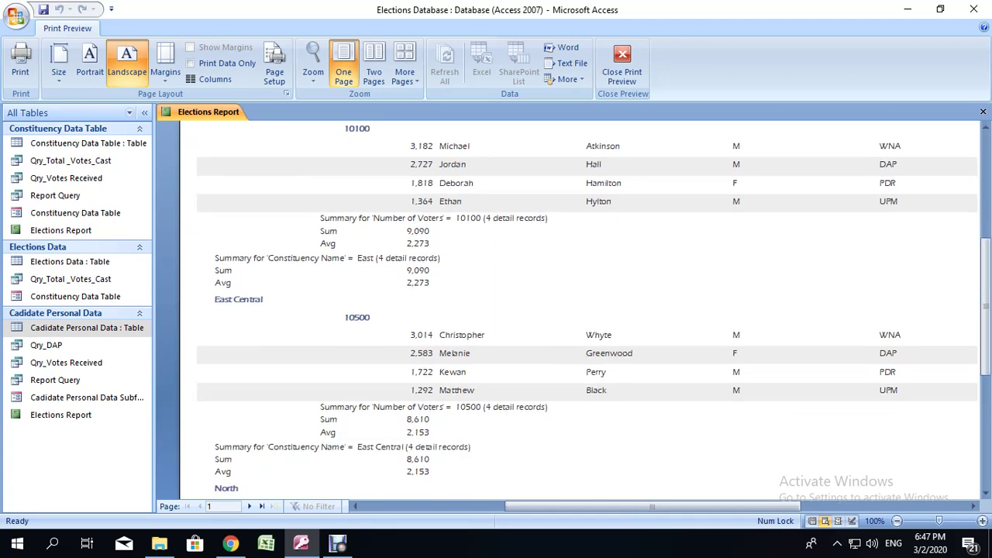
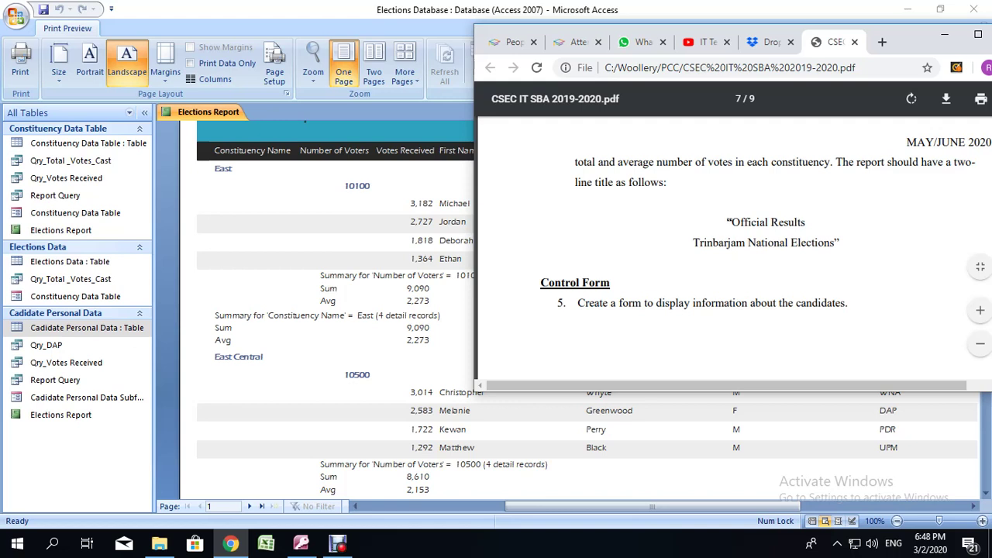
# - Copy the two-line title "Official Results Trinbarjam National Elections" from the PDF and return to the report in Access
pyautogui.moveTo(727, 222); pyautogui.dragTo(840, 242)
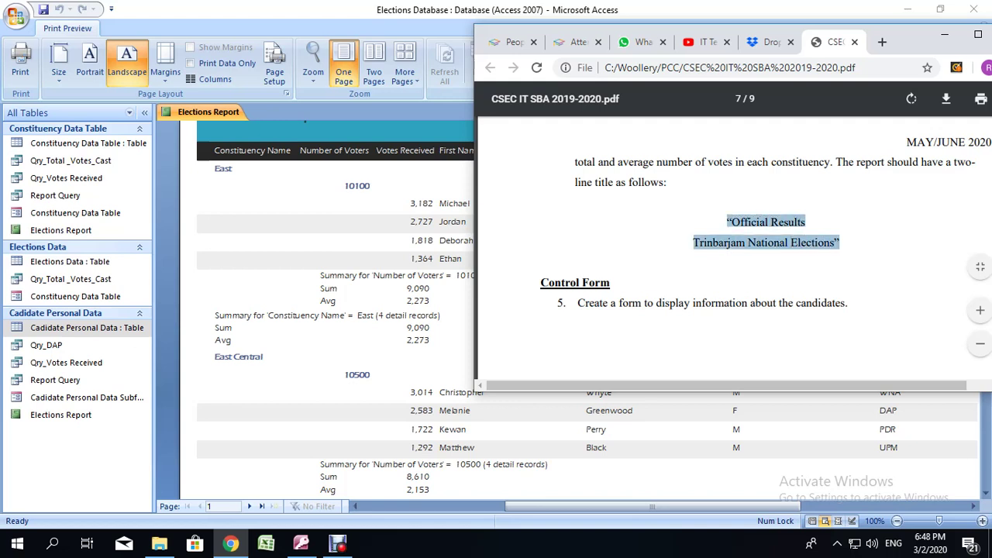
pyautogui.rightClick(650, 302)
pyautogui.click(667, 313)
pyautogui.click(338, 544)
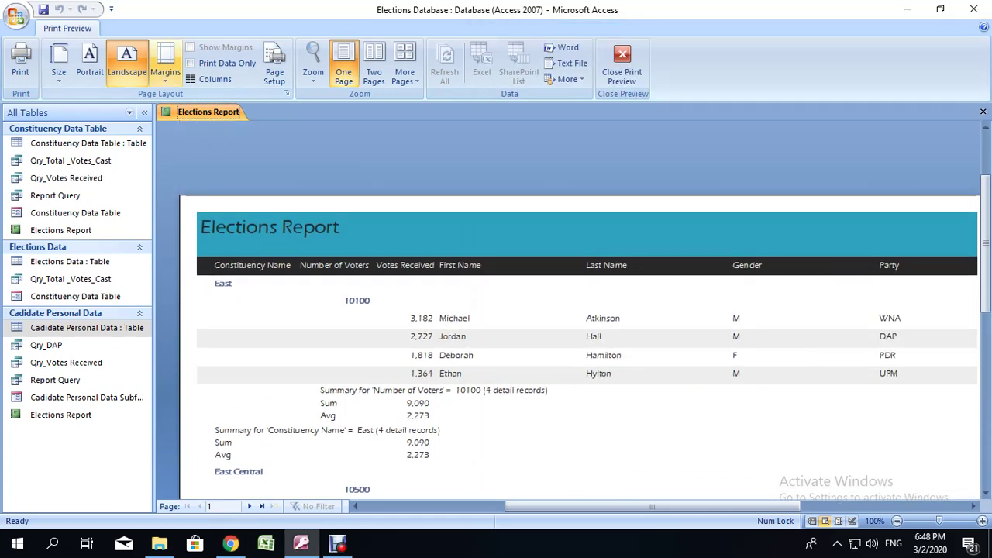
# - Open Elections Report in Design View and extend its Report Header section to about 3.3 cm high
pyautogui.rightClick(199, 115)
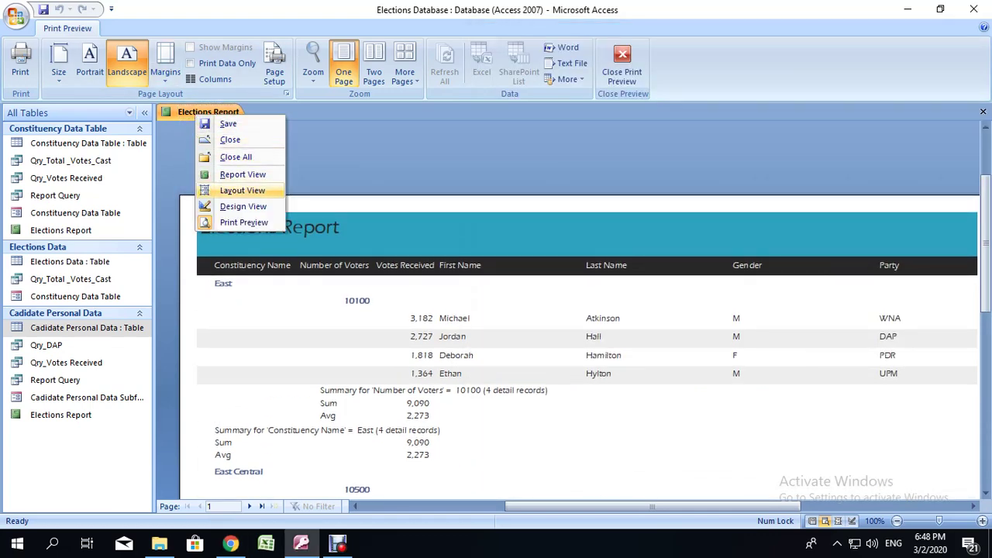
pyautogui.rightClick(186, 113)
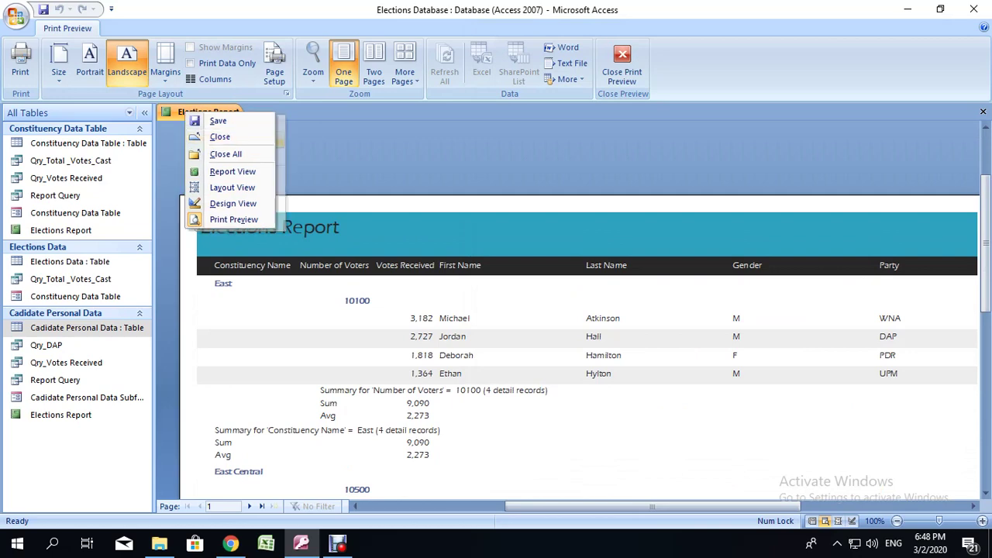
pyautogui.click(233, 203)
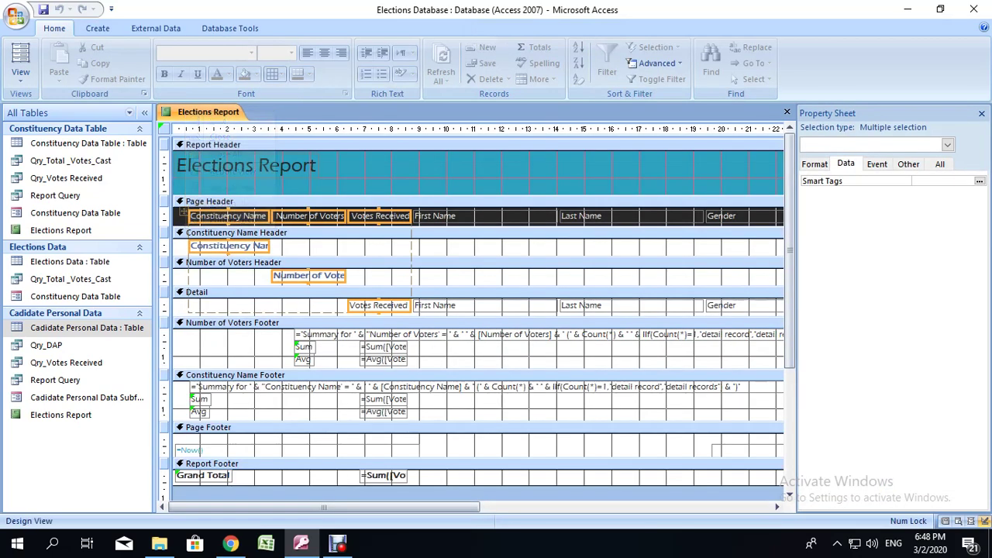
pyautogui.click(246, 166)
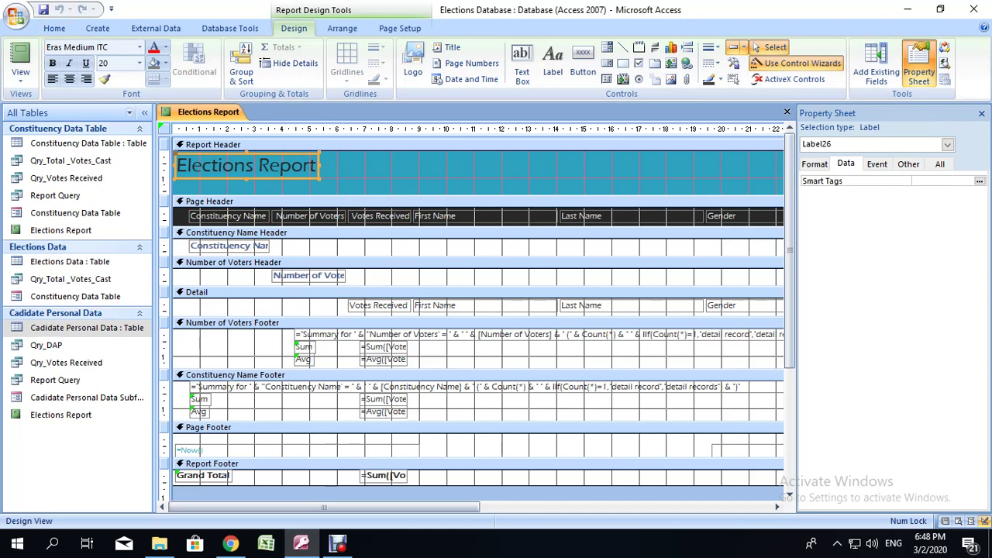
pyautogui.moveTo(387, 195); pyautogui.dragTo(388, 243)
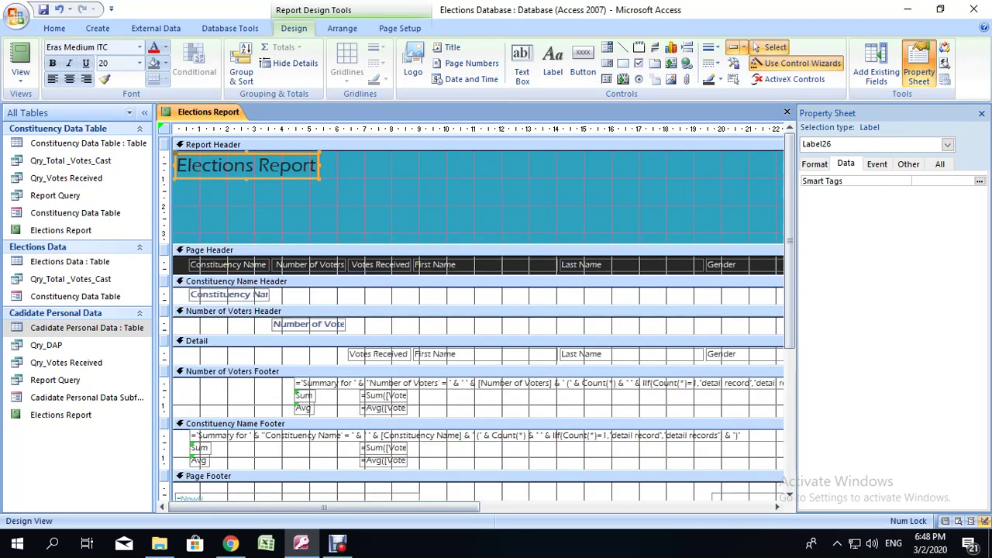
# - Replace the report header label's text with the copied two-line title "Official Results Trinbarjam National Elections"
pyautogui.click(178, 165)
pyautogui.moveTo(178, 166); pyautogui.dragTo(318, 165)
pyautogui.click(318, 164)
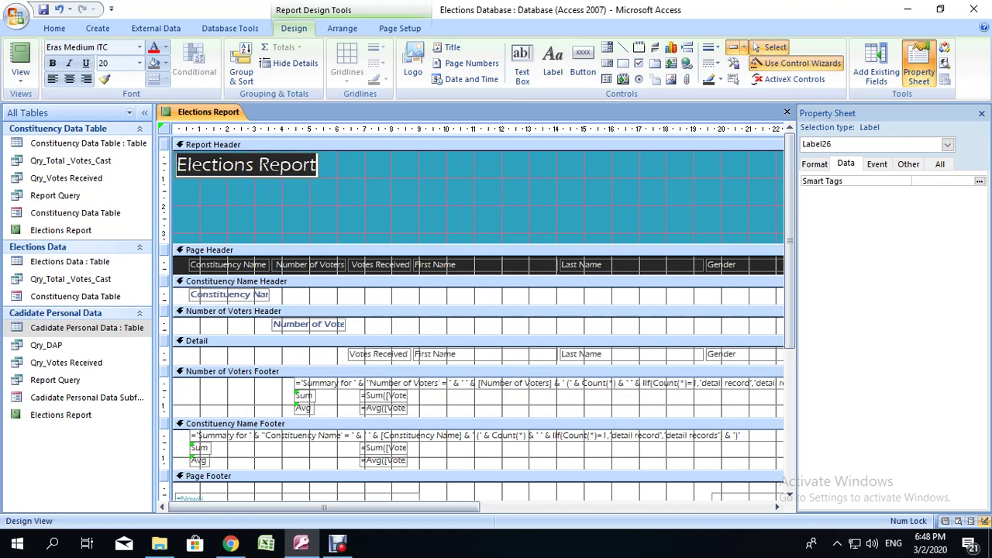
pyautogui.hotkey('ctrl', 'v')
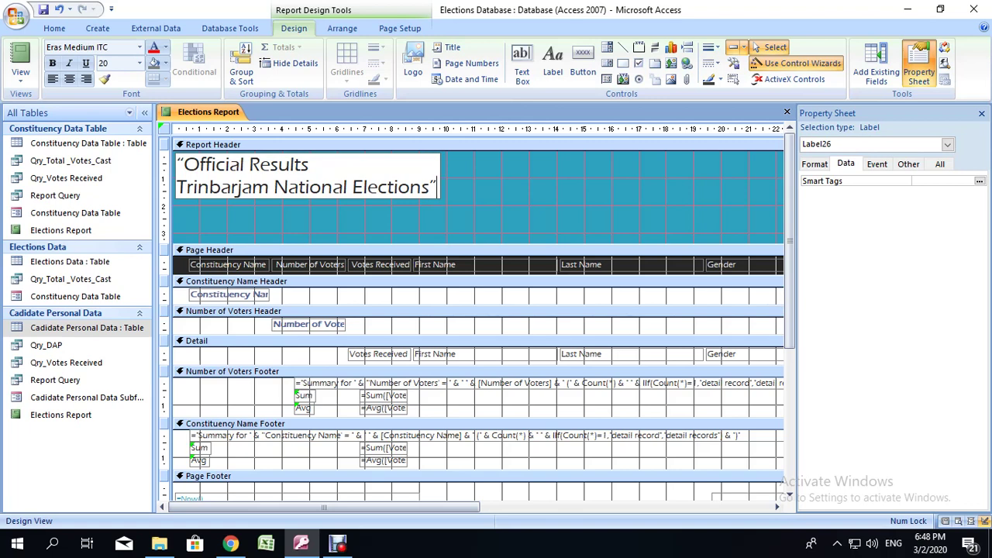
pyautogui.click(310, 165)
pyautogui.press('Return')
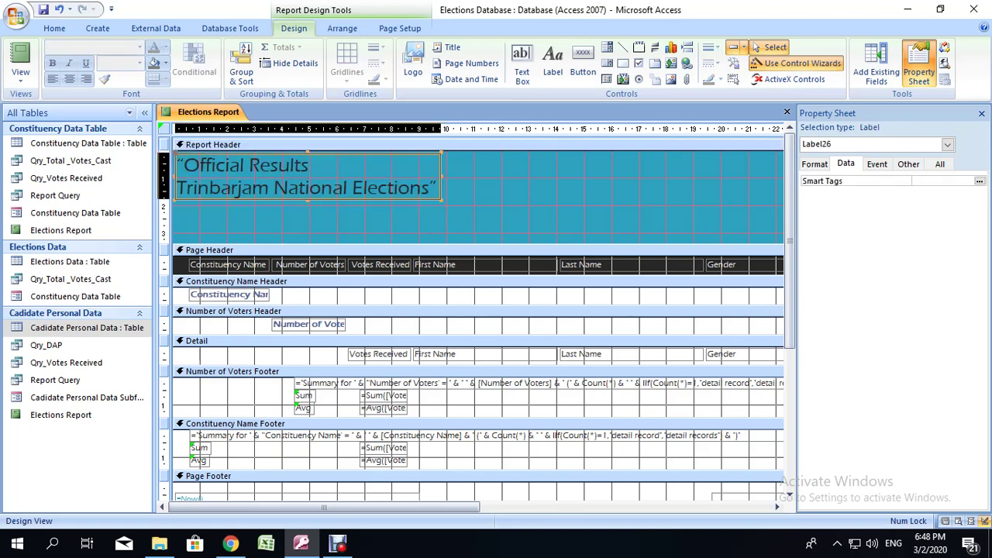
# - Widen the title label to span the full width of the report header, about 28 cm
pyautogui.click(436, 189)
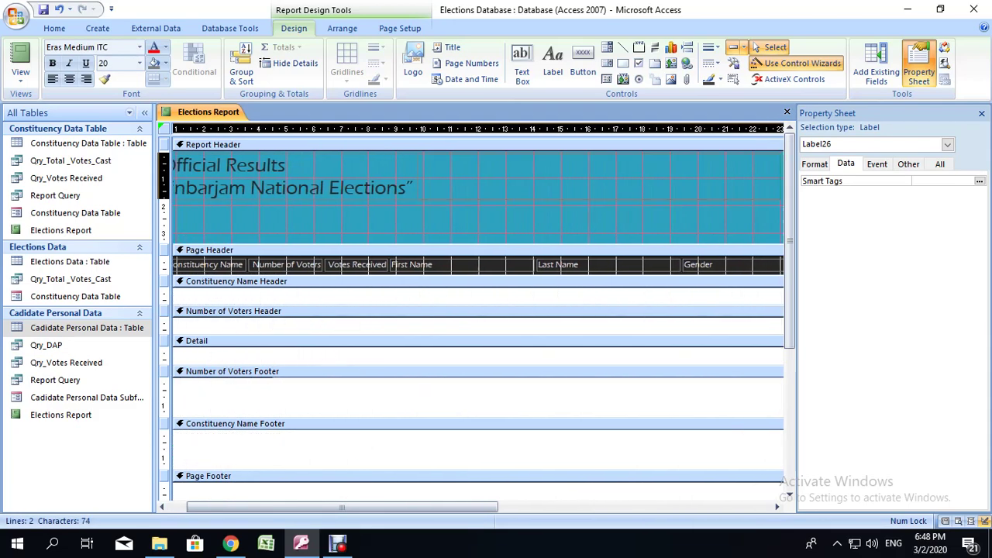
pyautogui.hotkey('shift', 'Right')
pyautogui.hotkey('shift', 'Right')
pyautogui.hotkey('shift', 'Right')
pyautogui.hotkey('shift', 'Right')
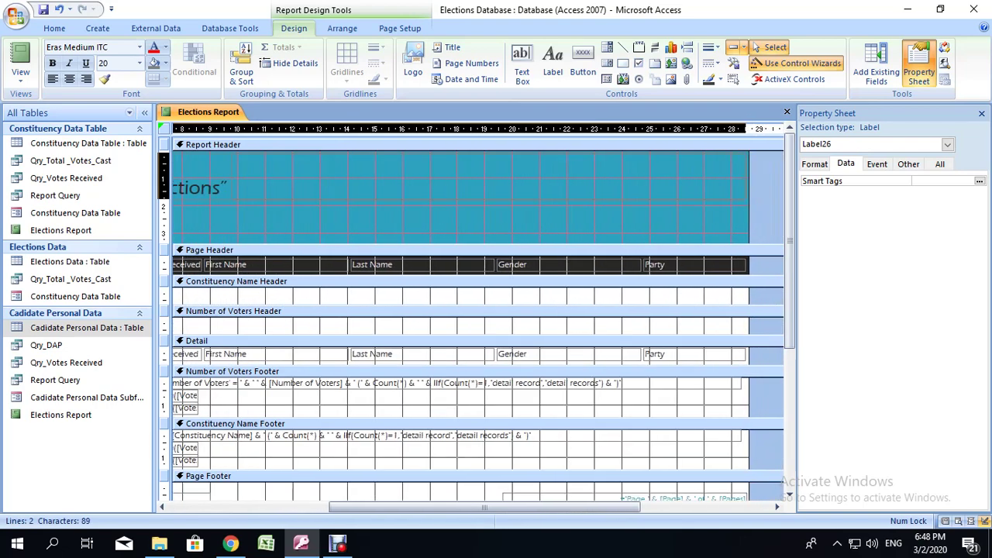
pyautogui.moveTo(484, 507); pyautogui.dragTo(324, 507)
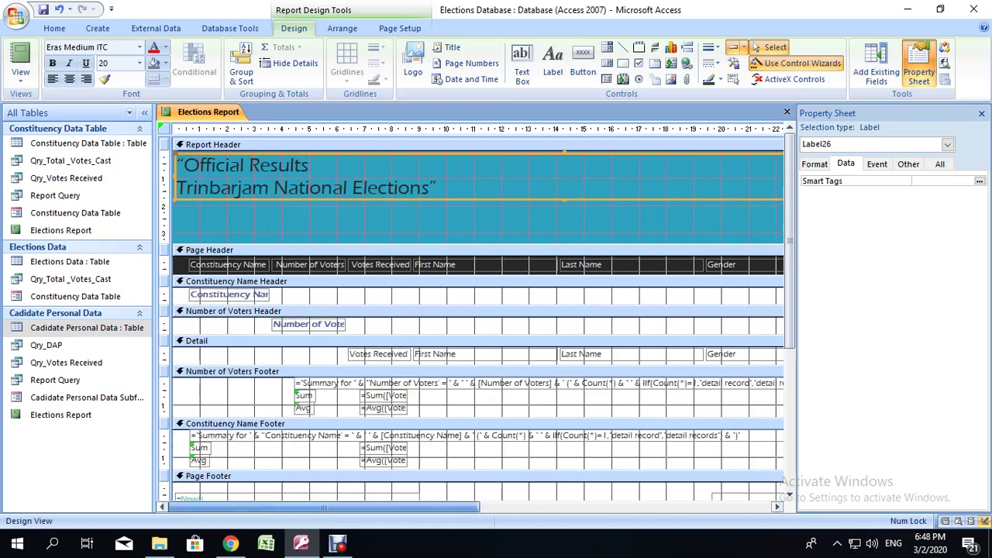
# - Center the two-line title within its label and remove the quotation marks around it
pyautogui.moveTo(439, 187); pyautogui.dragTo(177, 165)
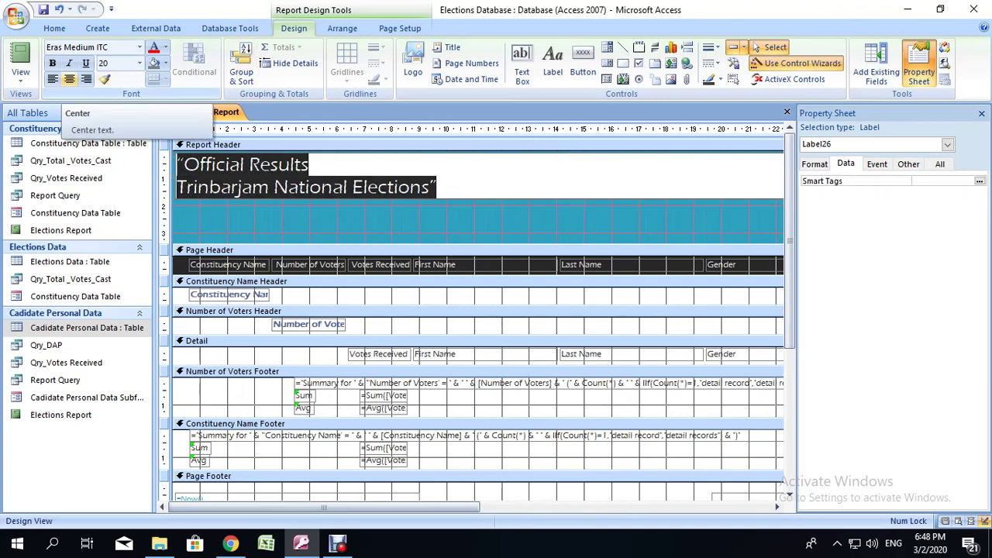
pyautogui.click(69, 79)
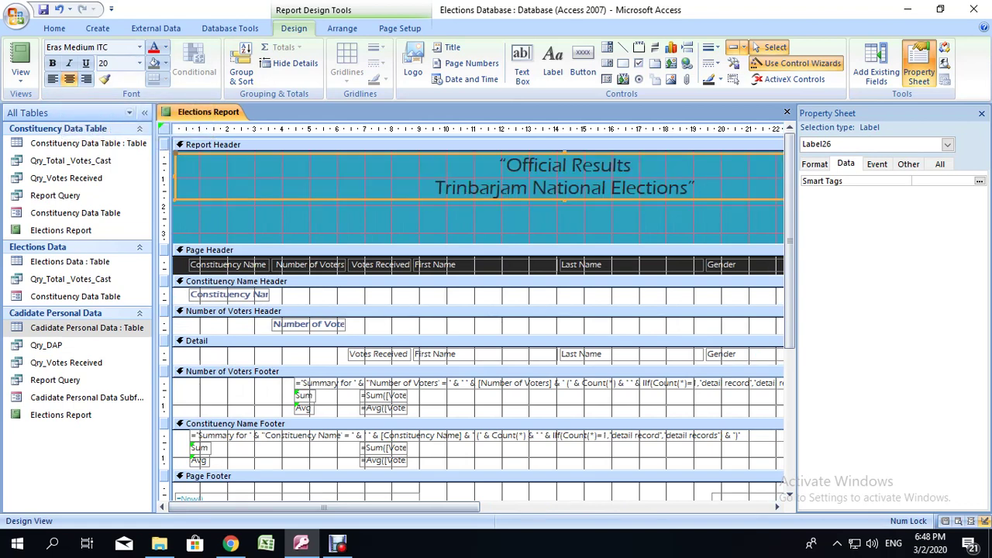
pyautogui.click(507, 165)
pyautogui.press('BackSpace')
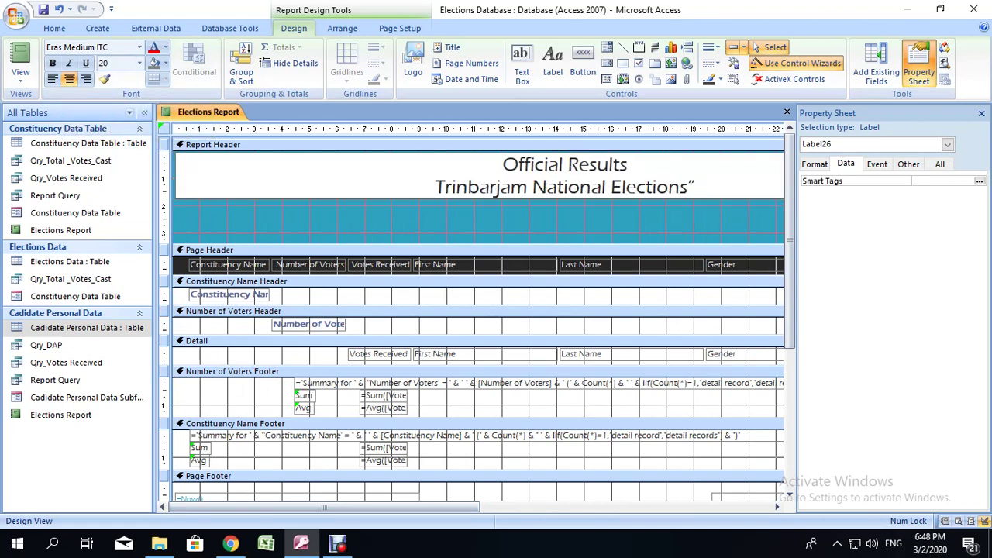
pyautogui.press('BackSpace')
pyautogui.click(675, 221)
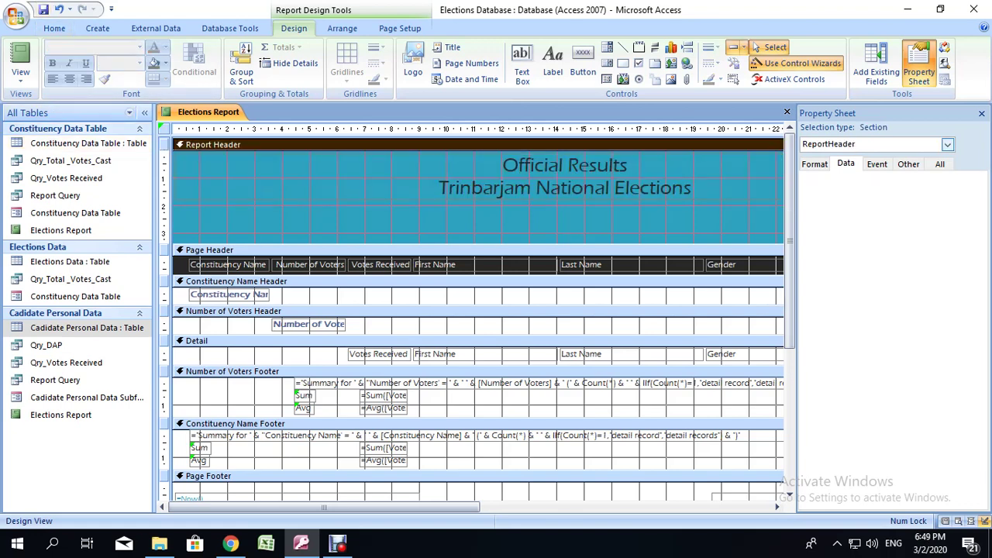
# - Close the property sheet and review the report in Report View, from the title through the constituency summaries to the grand total
pyautogui.click(982, 113)
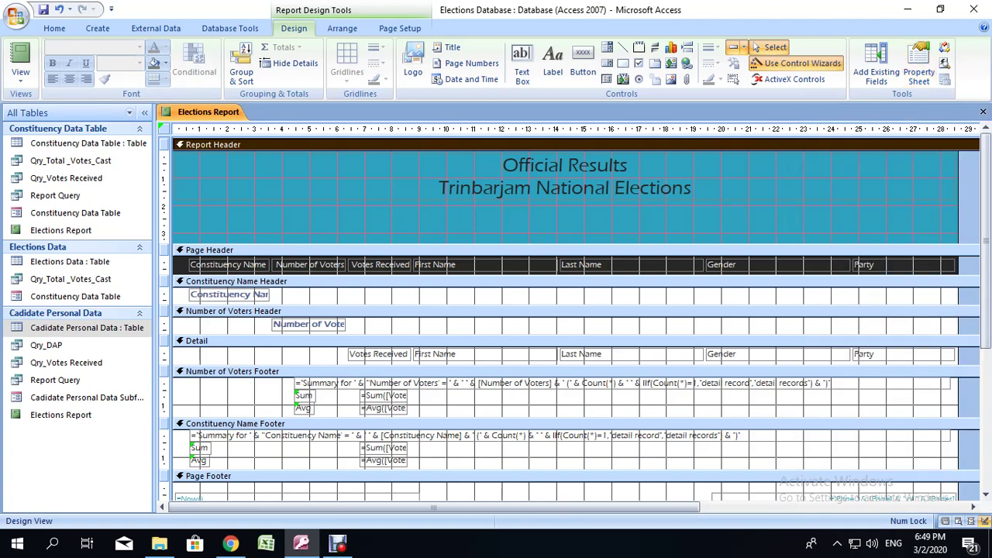
pyautogui.rightClick(188, 114)
pyautogui.click(232, 174)
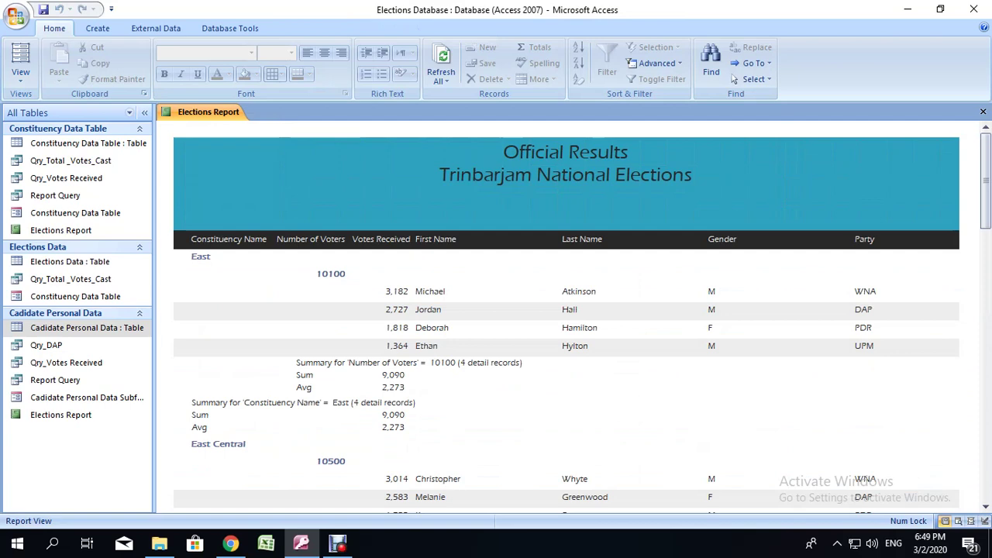
pyautogui.scroll(-10, 566, 311)
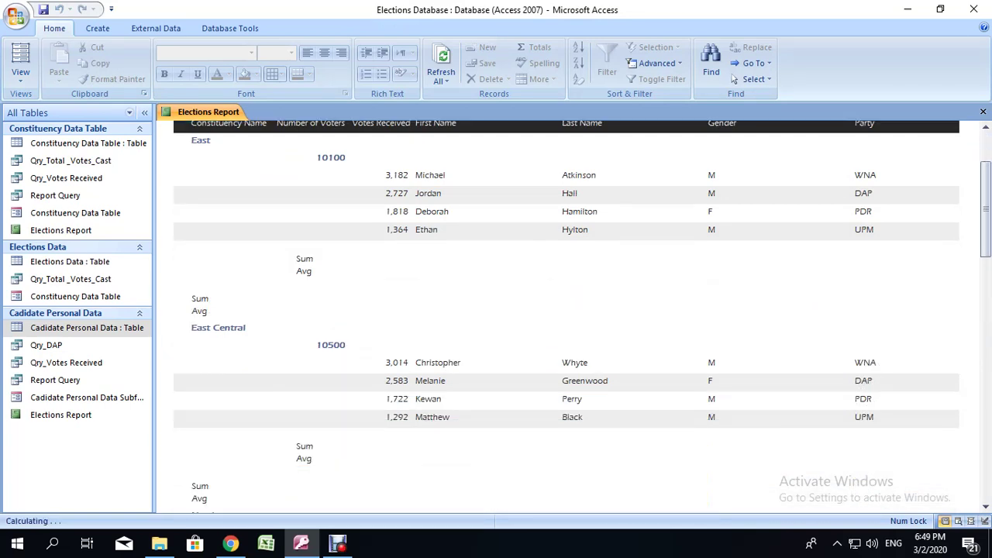
pyautogui.scroll(-1, 566, 316)
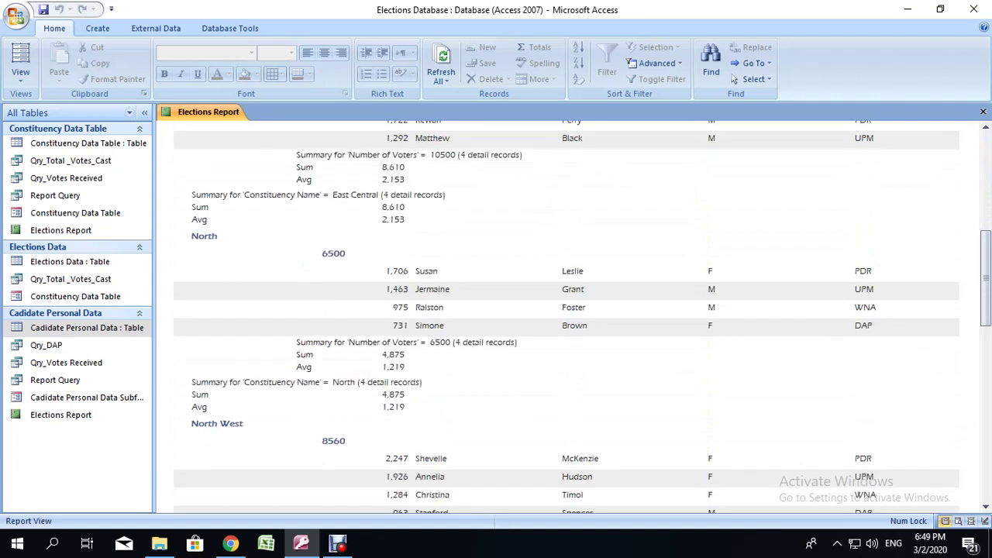
pyautogui.scroll(-1, 566, 310)
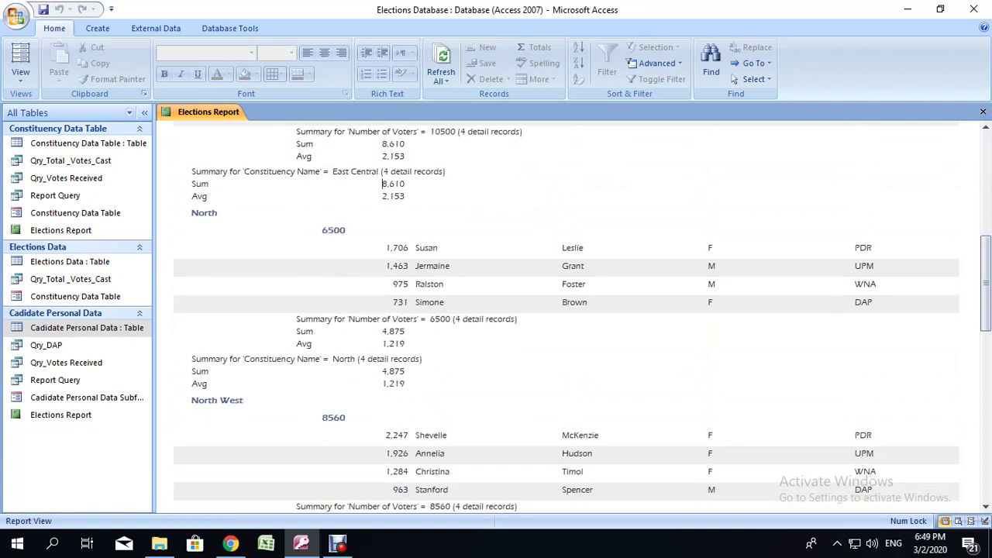
pyautogui.scroll(-3, 382, 184)
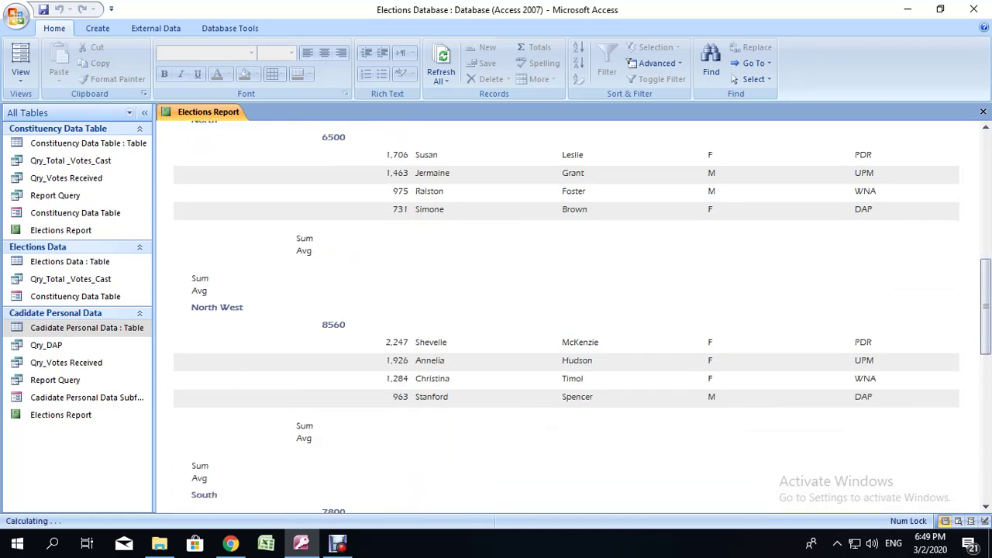
pyautogui.scroll(-20, 566, 310)
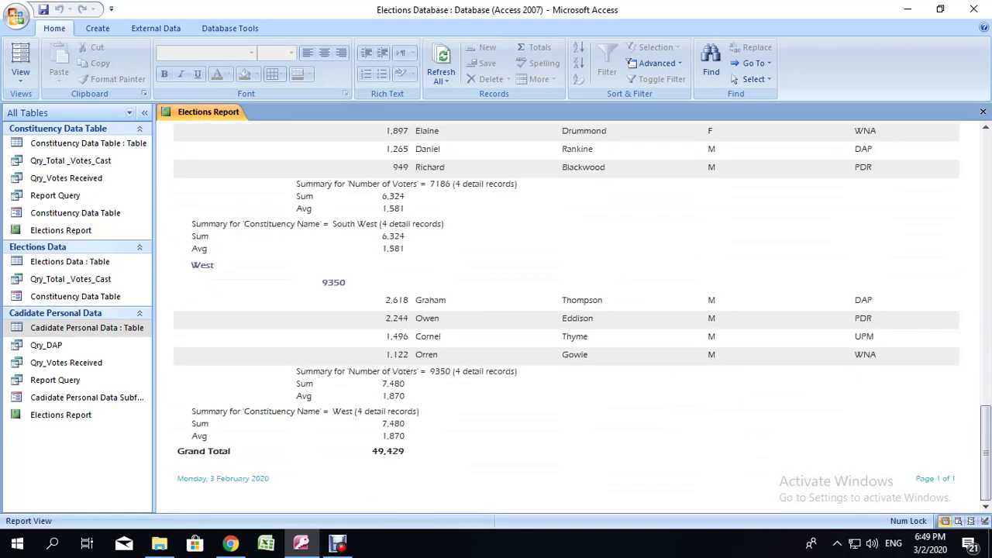
pyautogui.moveTo(371, 451); pyautogui.dragTo(406, 451)
pyautogui.scroll(7, 406, 451)
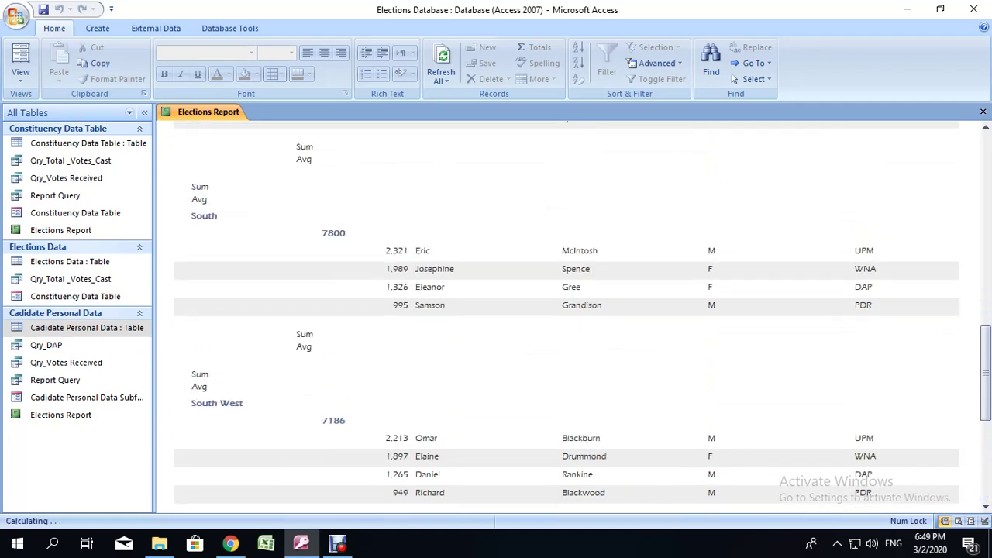
pyautogui.scroll(15, 566, 316)
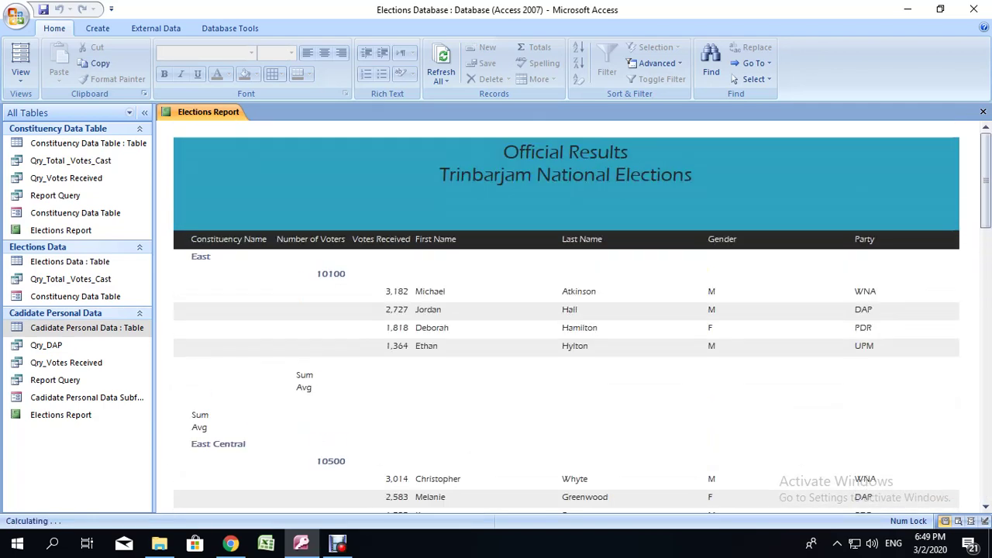
# - Switch the report to Layout View and narrow the Last Name and Gender columns closer to their contents
pyautogui.click(566, 239)
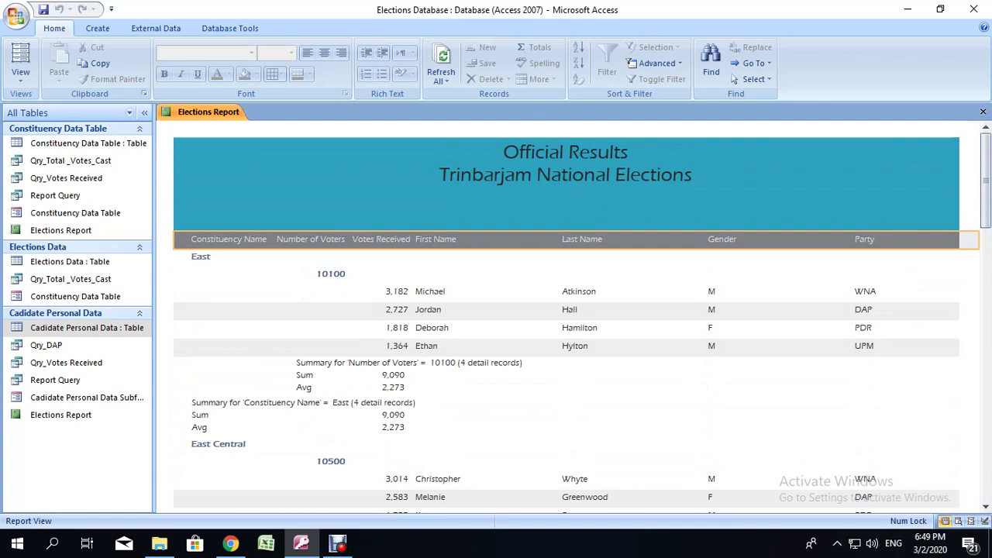
pyautogui.rightClick(217, 114)
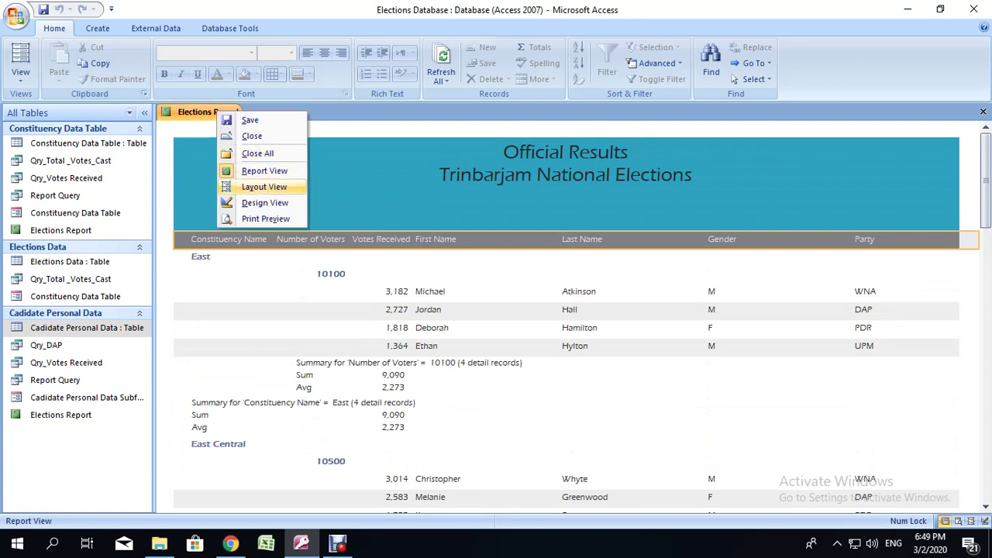
pyautogui.rightClick(199, 113)
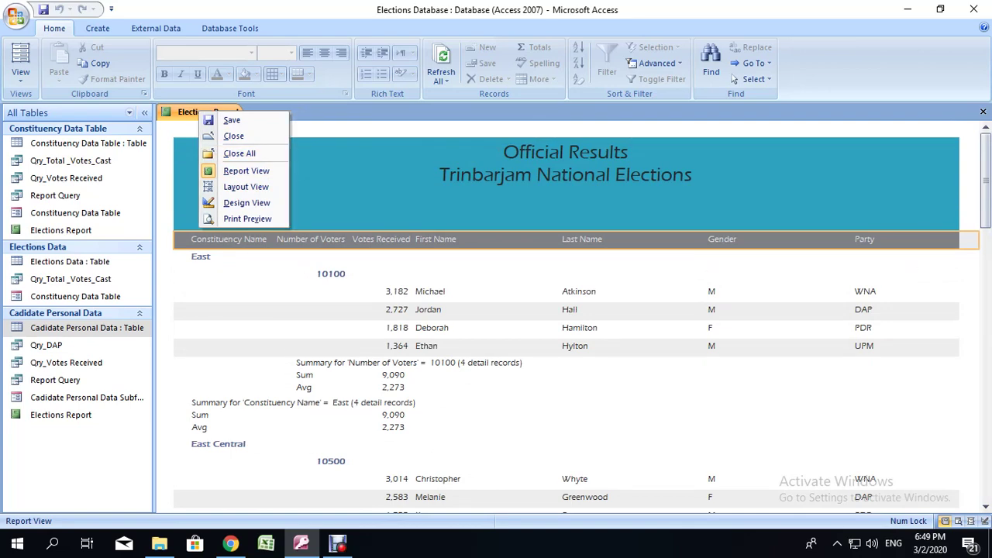
pyautogui.click(246, 187)
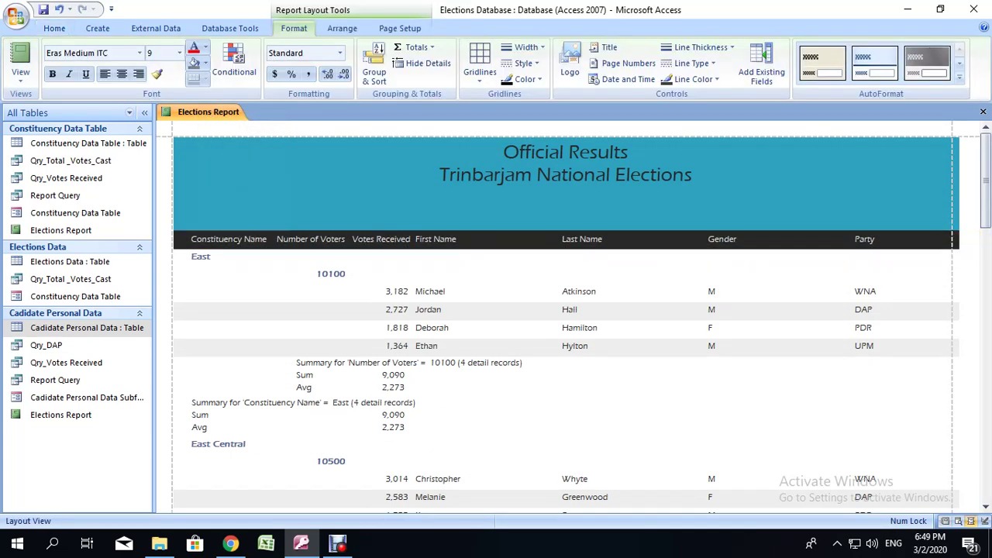
pyautogui.click(622, 239)
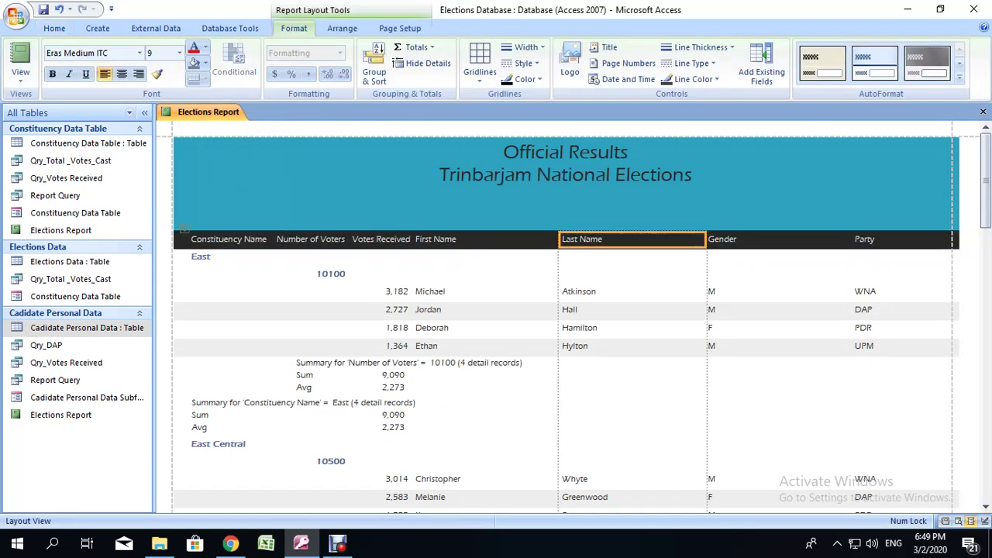
pyautogui.moveTo(706, 240); pyautogui.dragTo(641, 240)
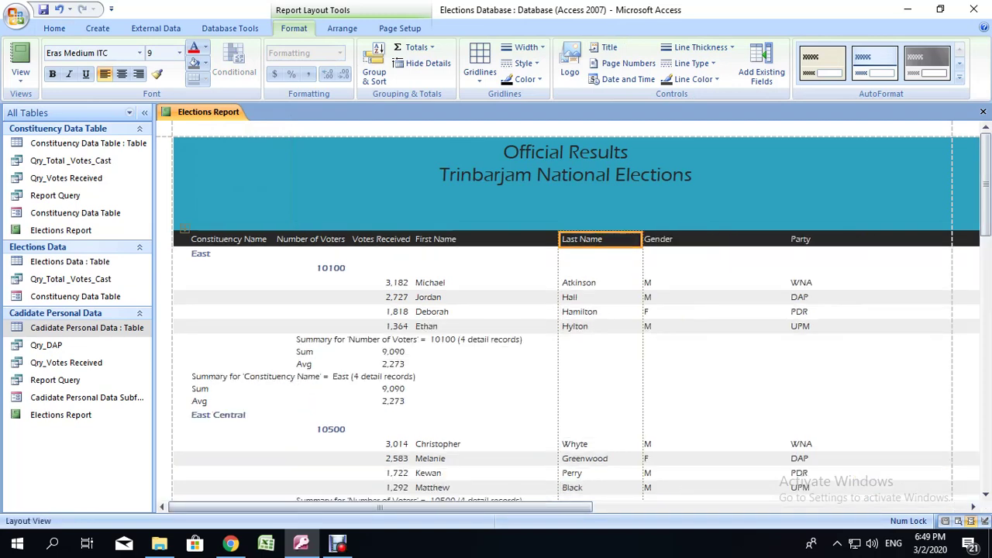
pyautogui.click(709, 240)
pyautogui.moveTo(789, 239); pyautogui.dragTo(689, 239)
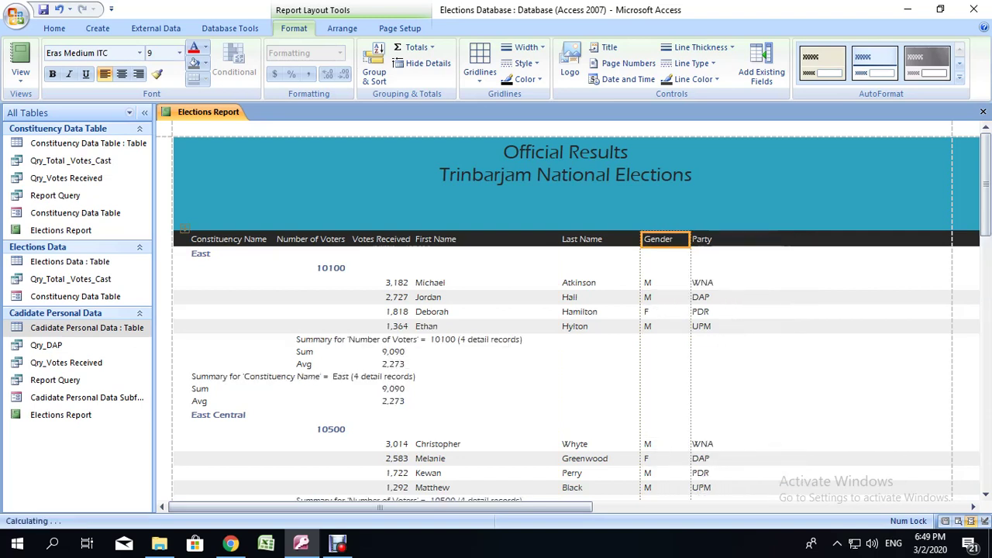
# - Check the remaining column headings and examine the adjusted layout through every constituency down to the grand total
pyautogui.click(733, 239)
pyautogui.click(486, 239)
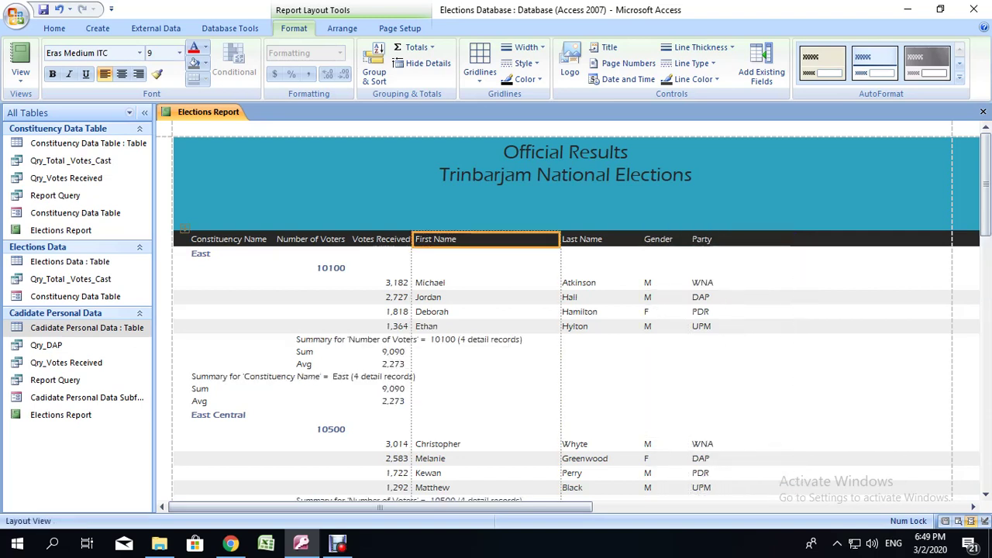
pyautogui.click(381, 240)
pyautogui.click(311, 239)
pyautogui.click(229, 240)
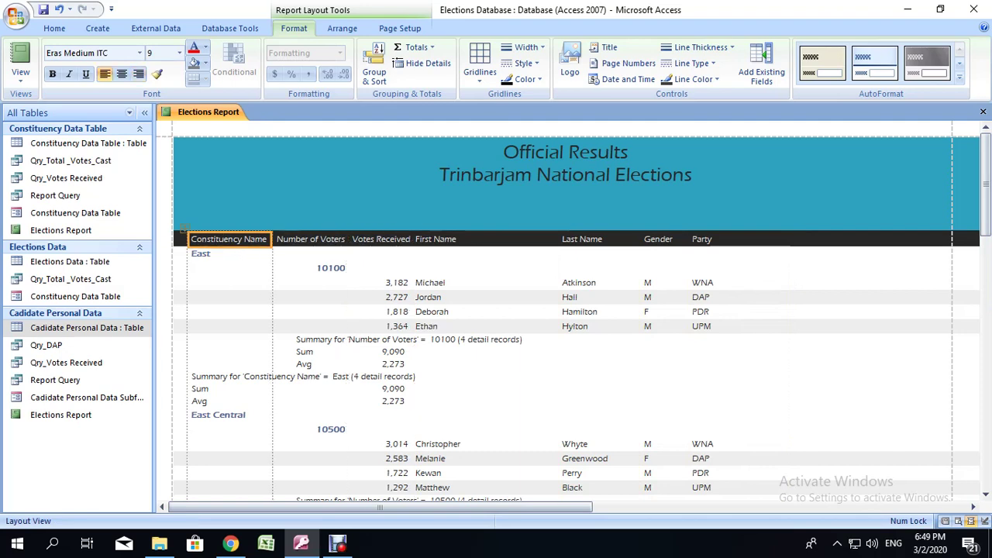
pyautogui.scroll(-5, 574, 310)
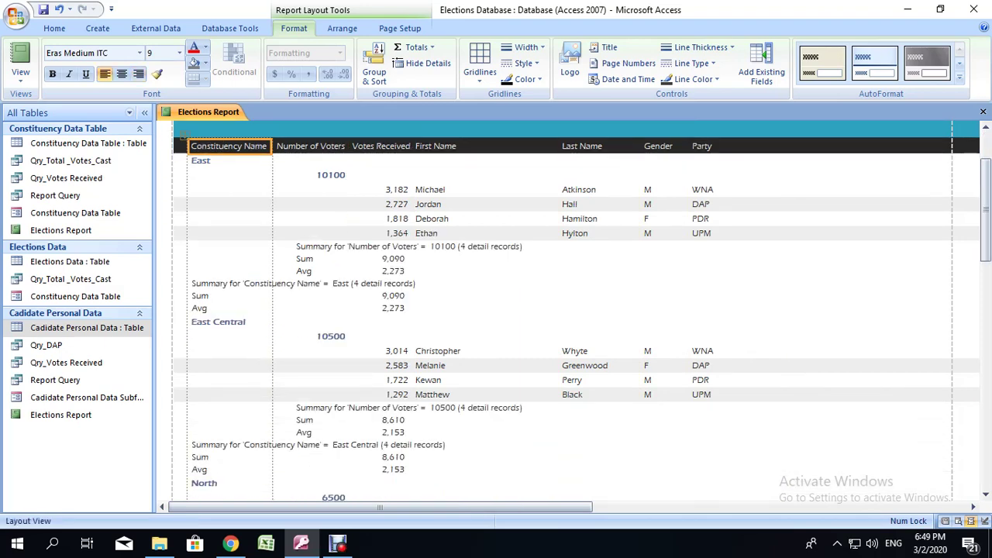
pyautogui.scroll(-1, 574, 310)
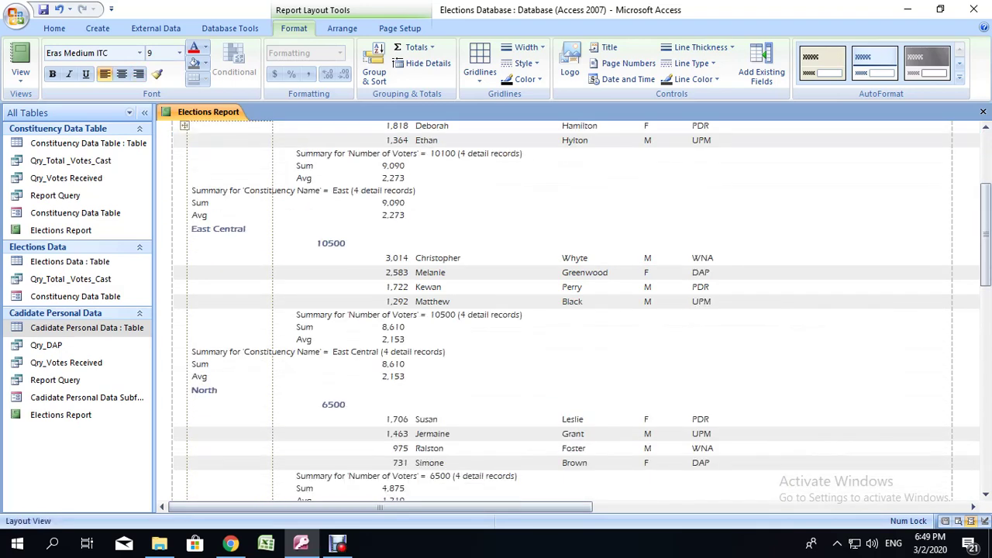
pyautogui.scroll(-5, 574, 310)
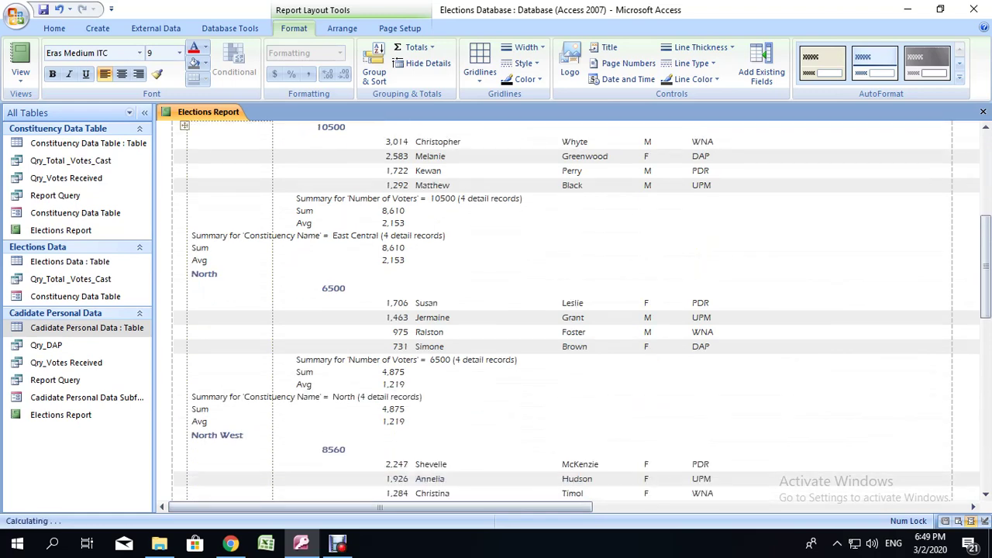
pyautogui.scroll(-6, 574, 310)
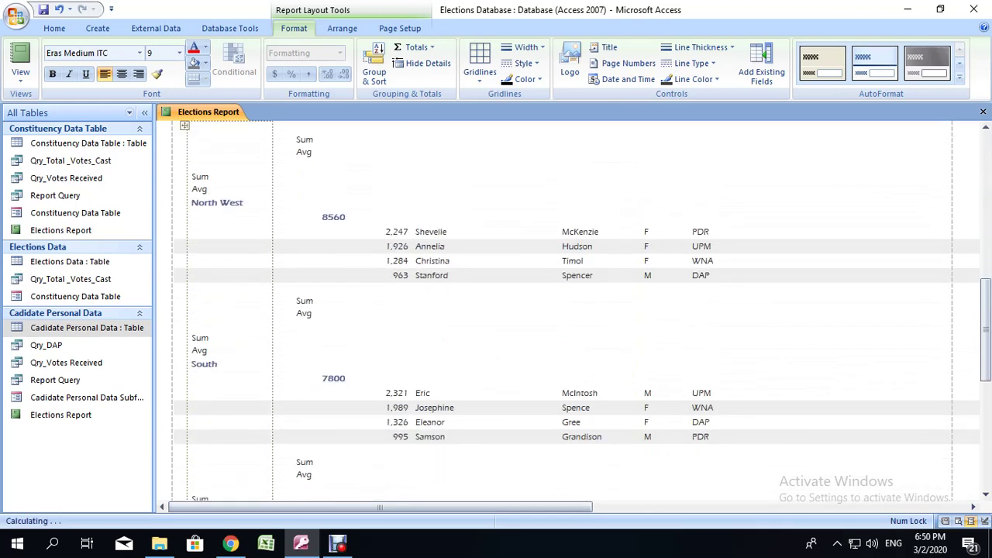
pyautogui.scroll(-8, 574, 310)
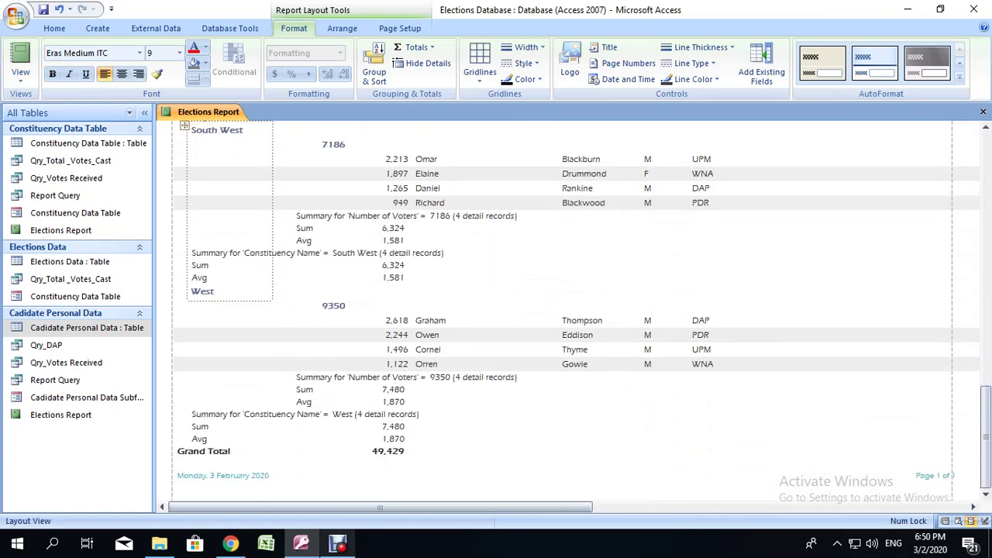
pyautogui.click(337, 545)
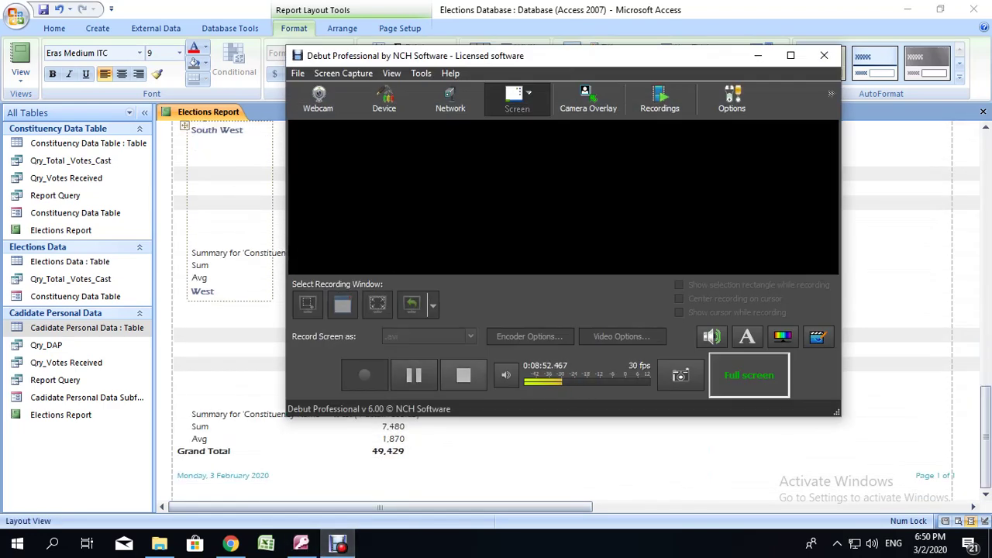